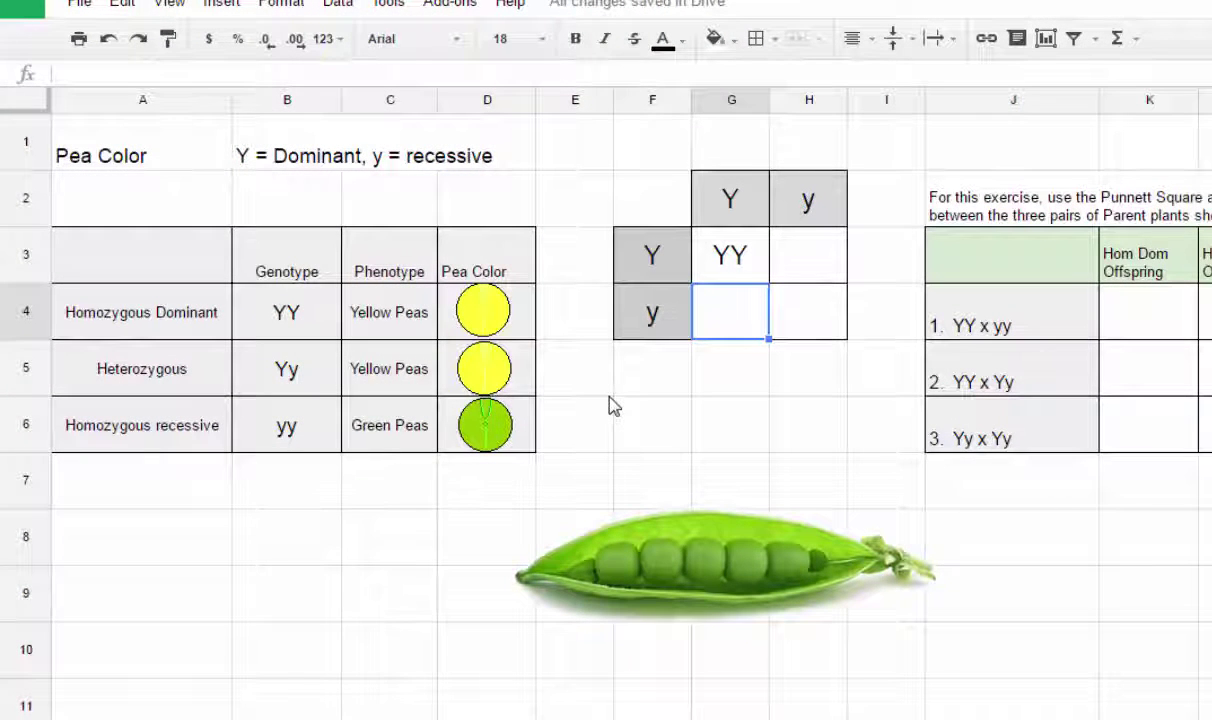
# Complete the Punnett square by entering Yy in H3, Yy in G4 and yy in H4
pyautogui.click(804, 262)
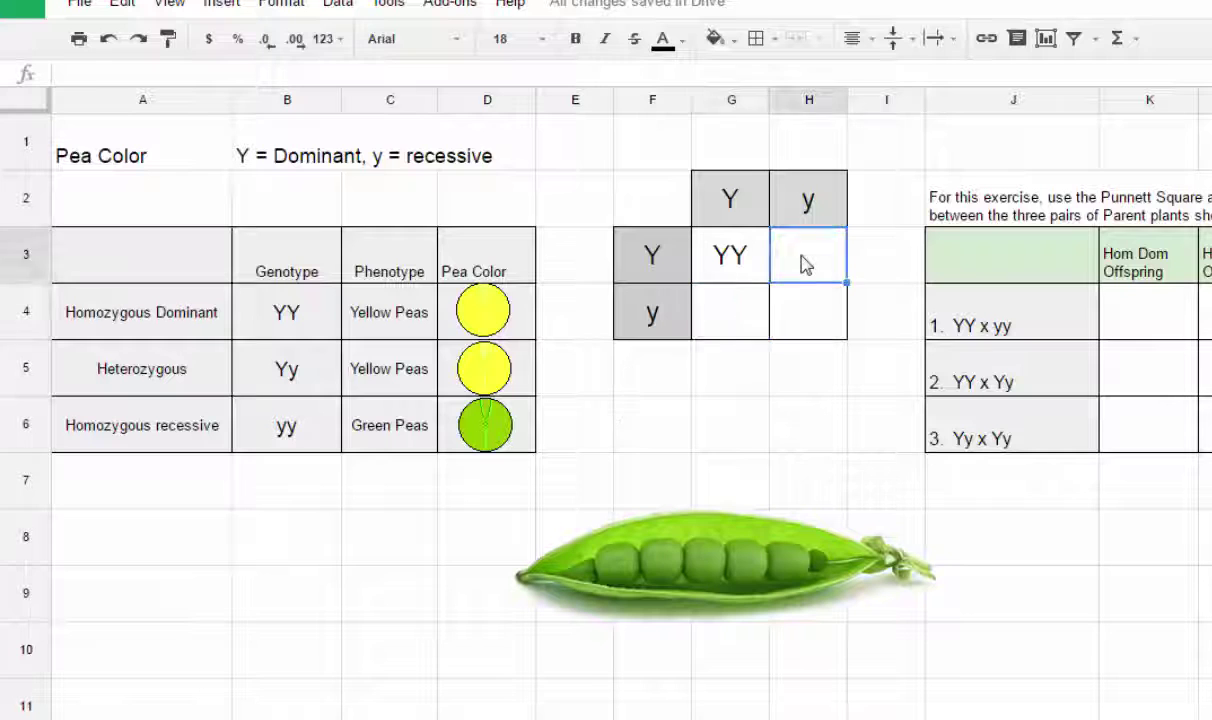
pyautogui.write('Yy')
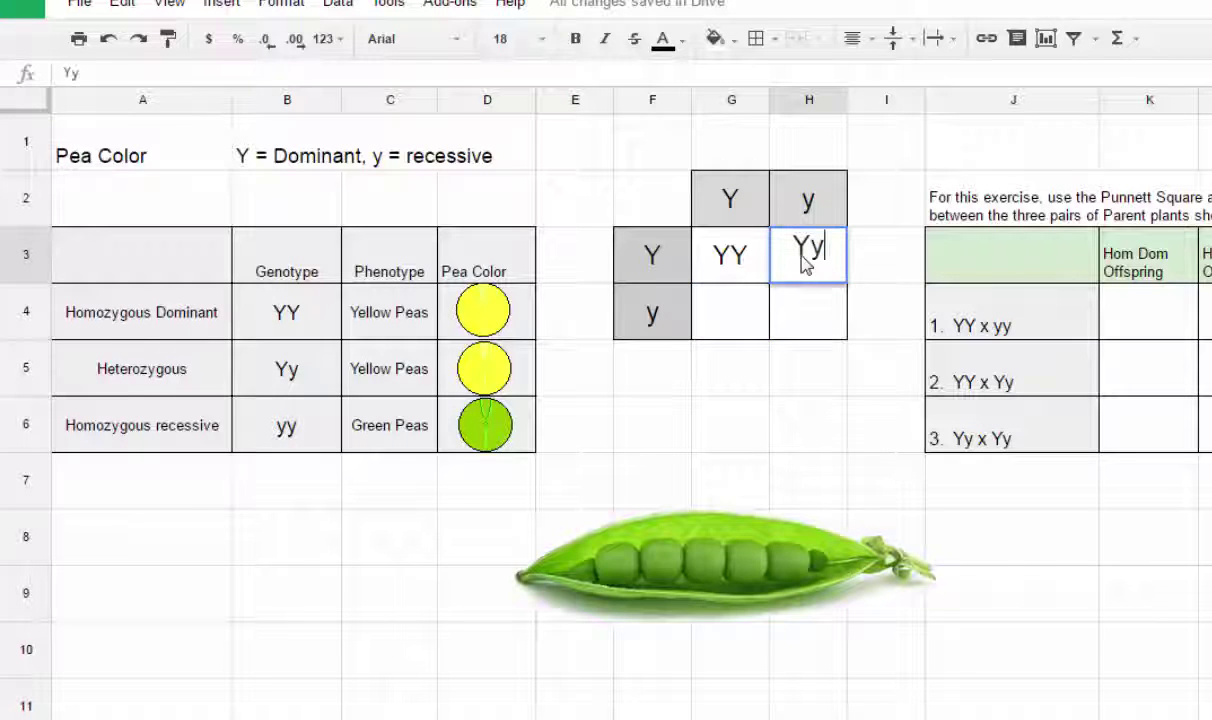
pyautogui.click(720, 320)
pyautogui.write('Yy')
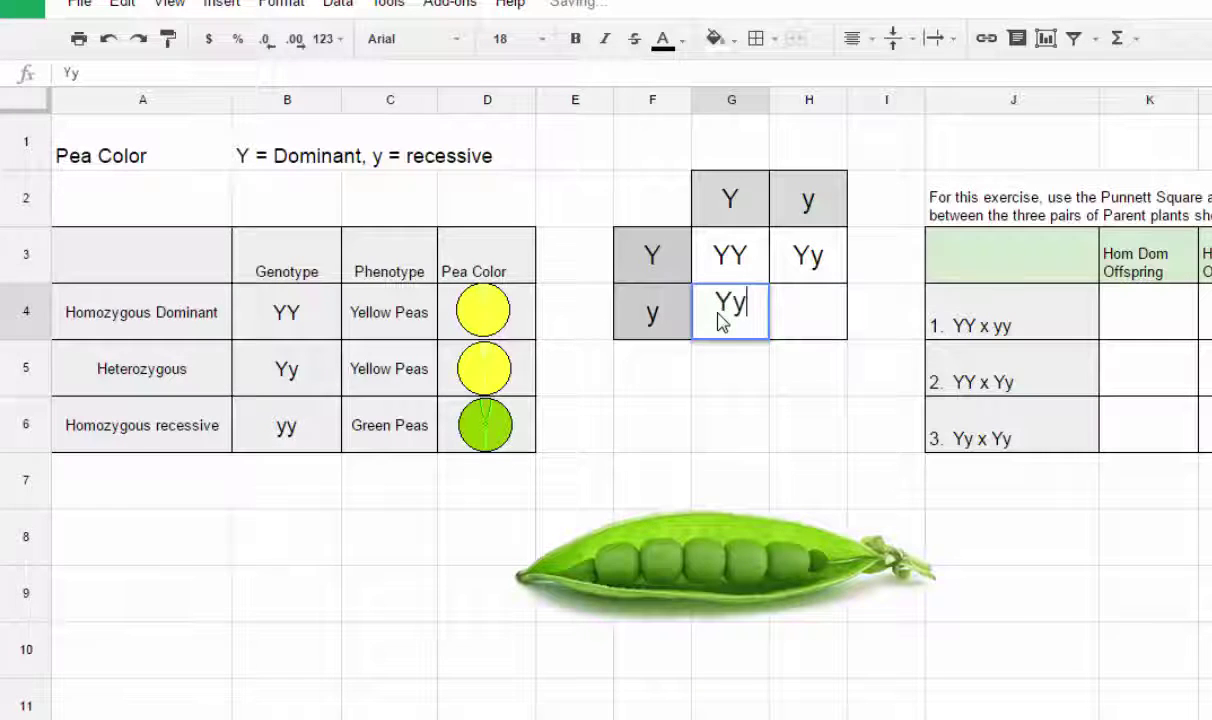
pyautogui.click(803, 316)
pyautogui.write('Y')
pyautogui.press('BackSpace')
pyautogui.write('yy')
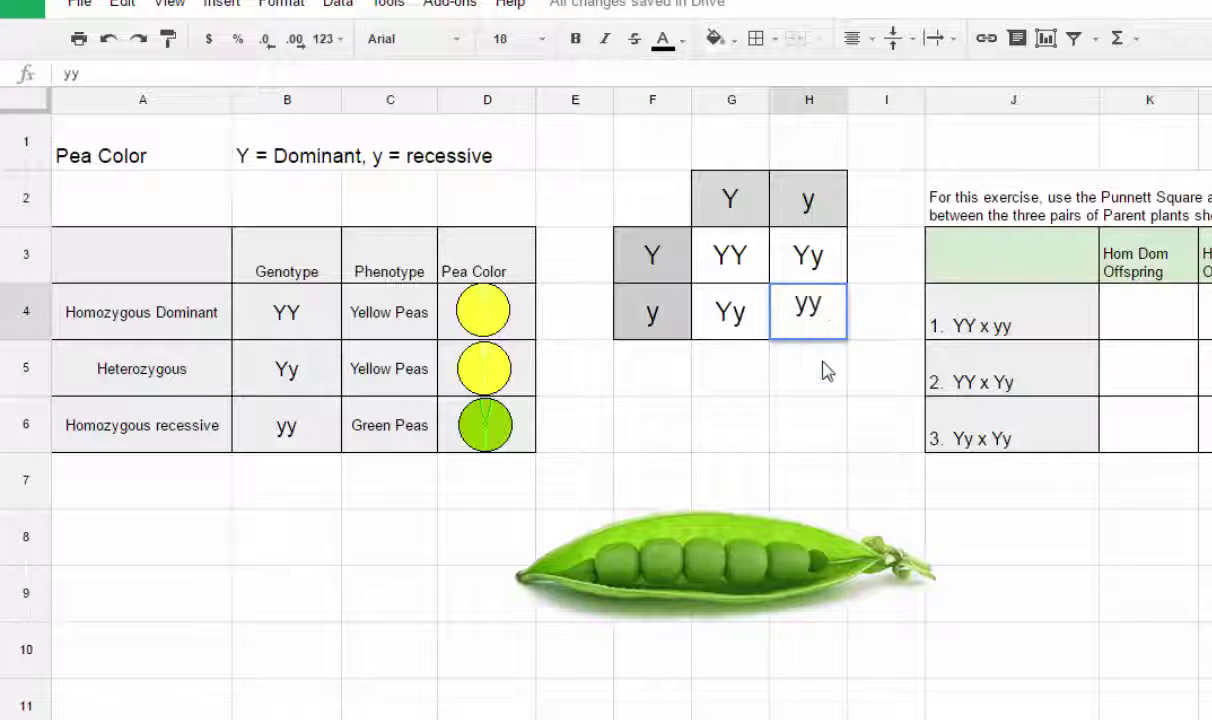
pyautogui.press('Return')
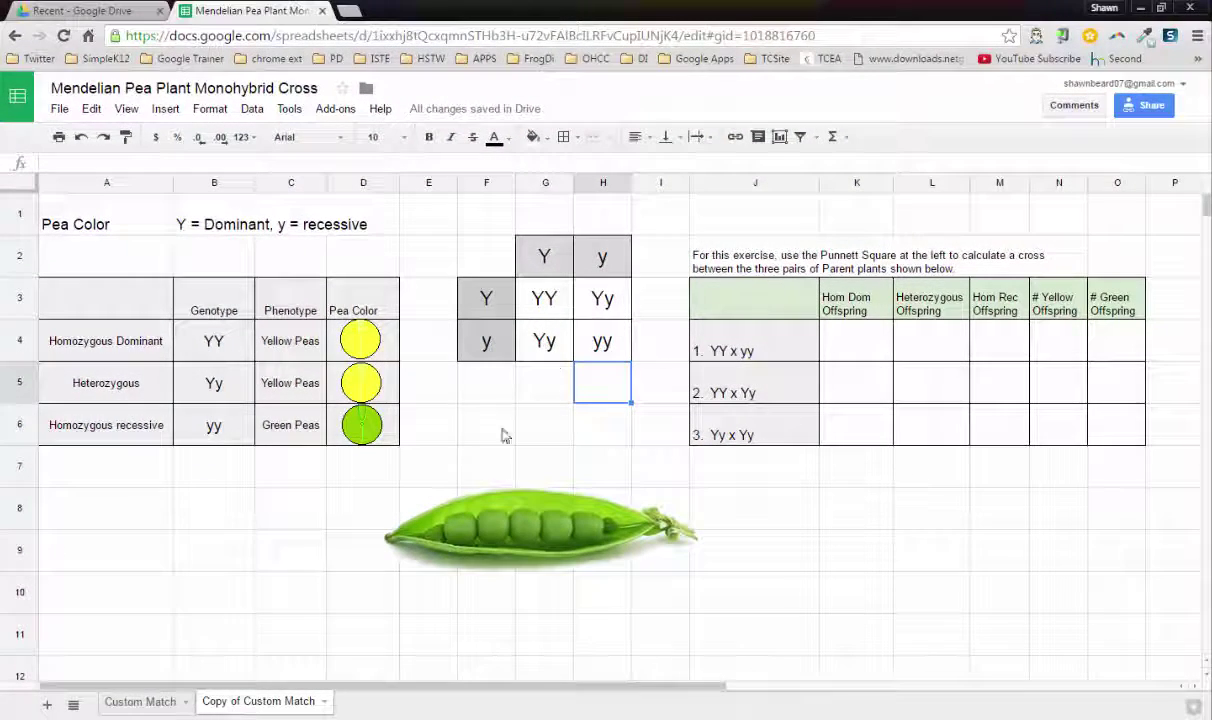
# Fill the Punnett square on the Custom Match sheet with YY in G3, Yy in G4 and H3, and yy in H4
pyautogui.click(138, 703)
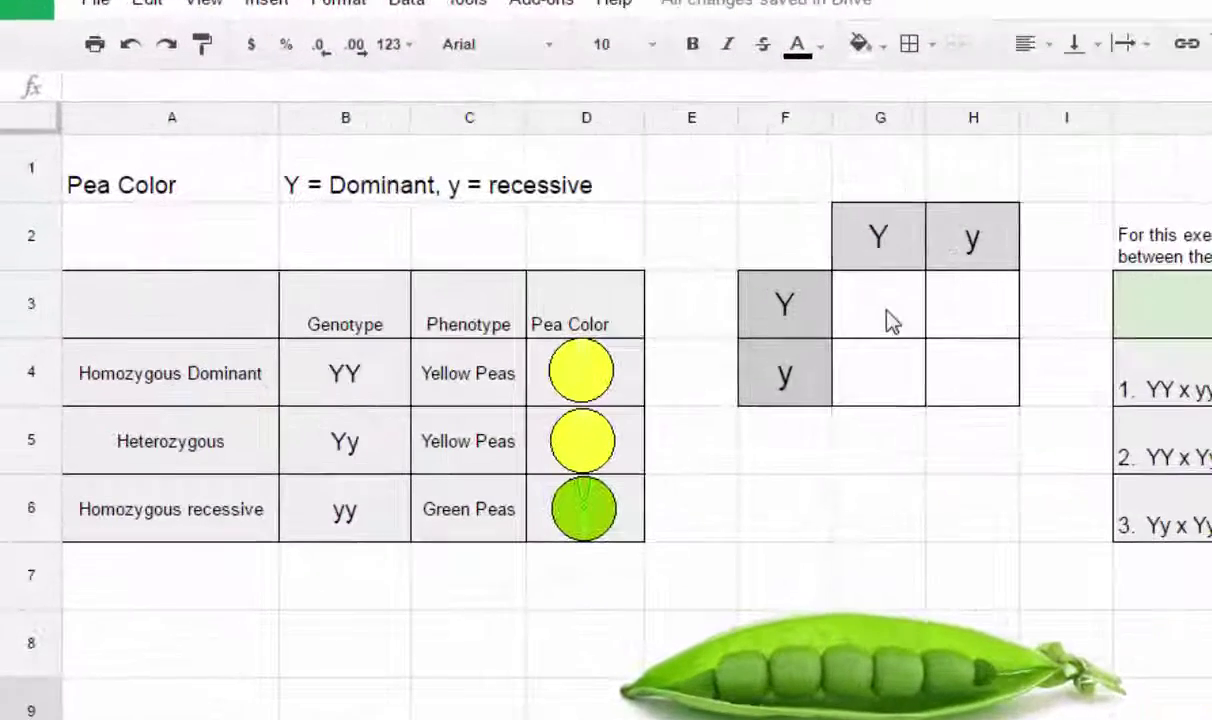
pyautogui.click(890, 318)
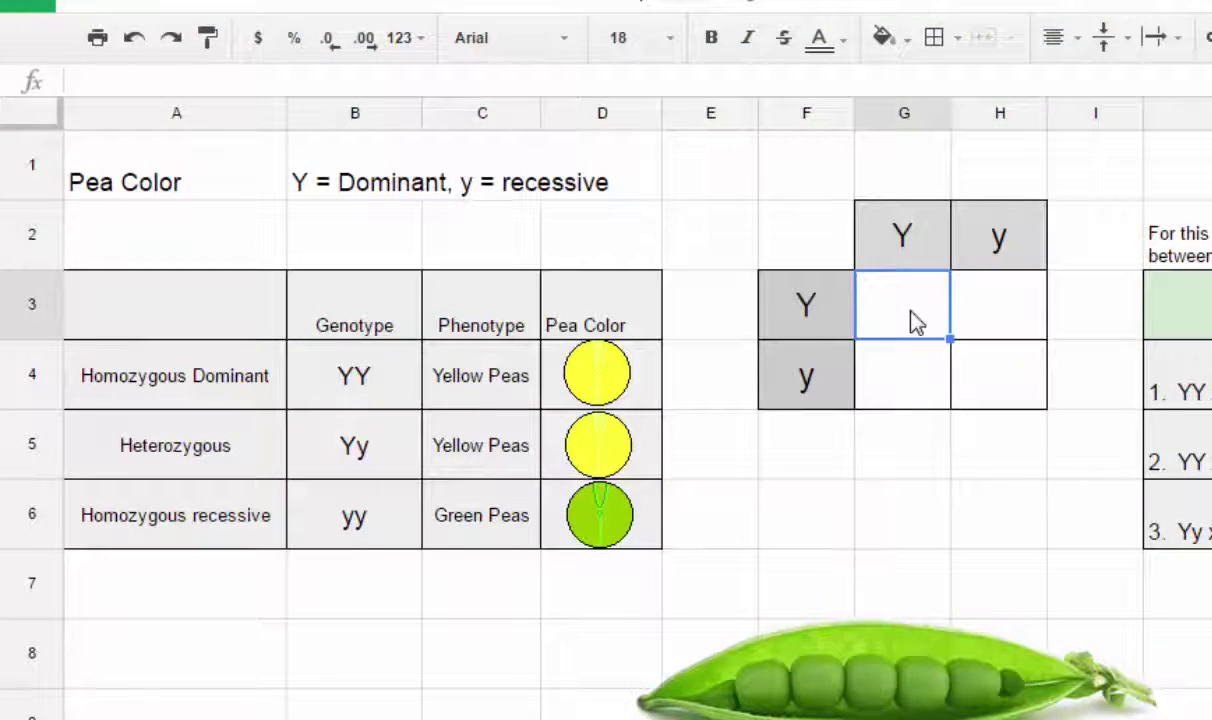
pyautogui.write('YY')
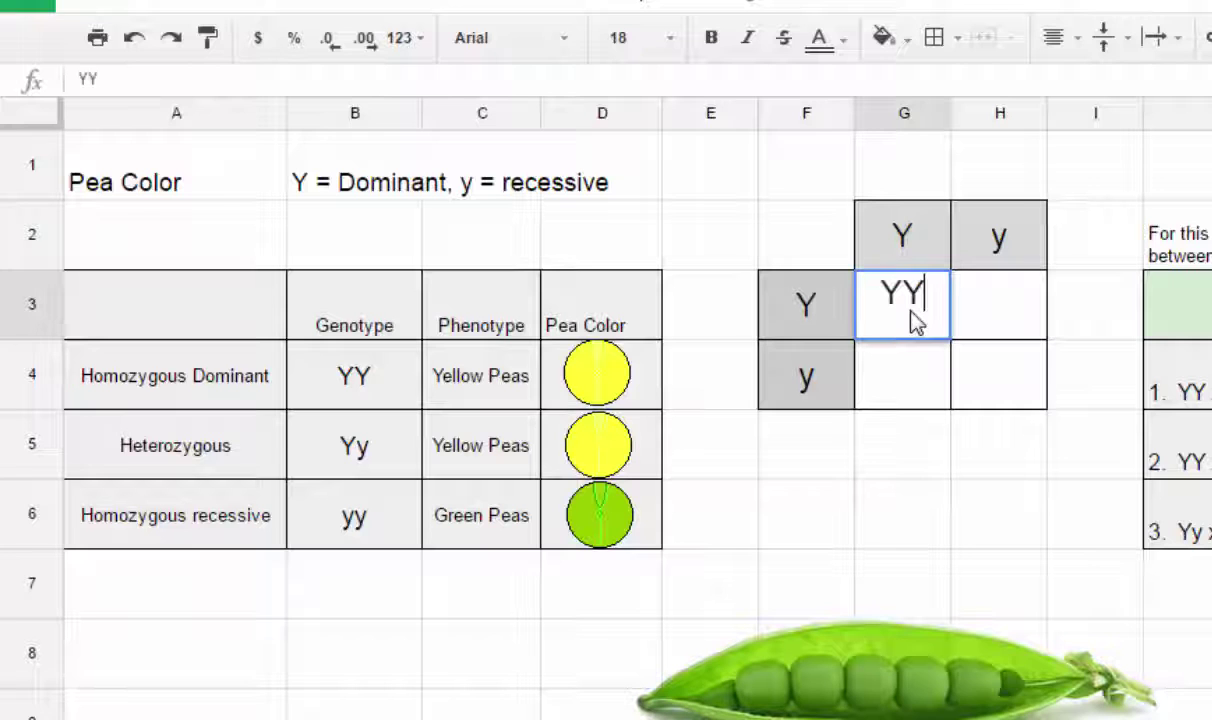
pyautogui.press('Return')
pyautogui.write('Yy')
pyautogui.click(985, 373)
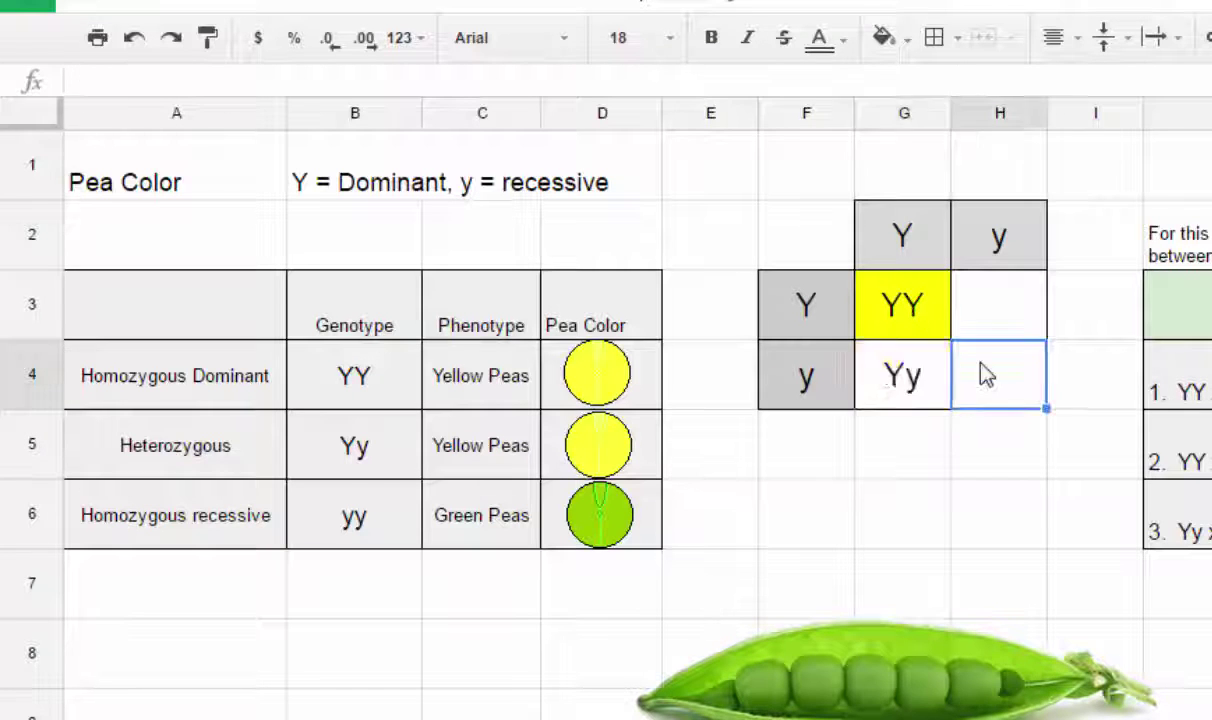
pyautogui.write('yy')
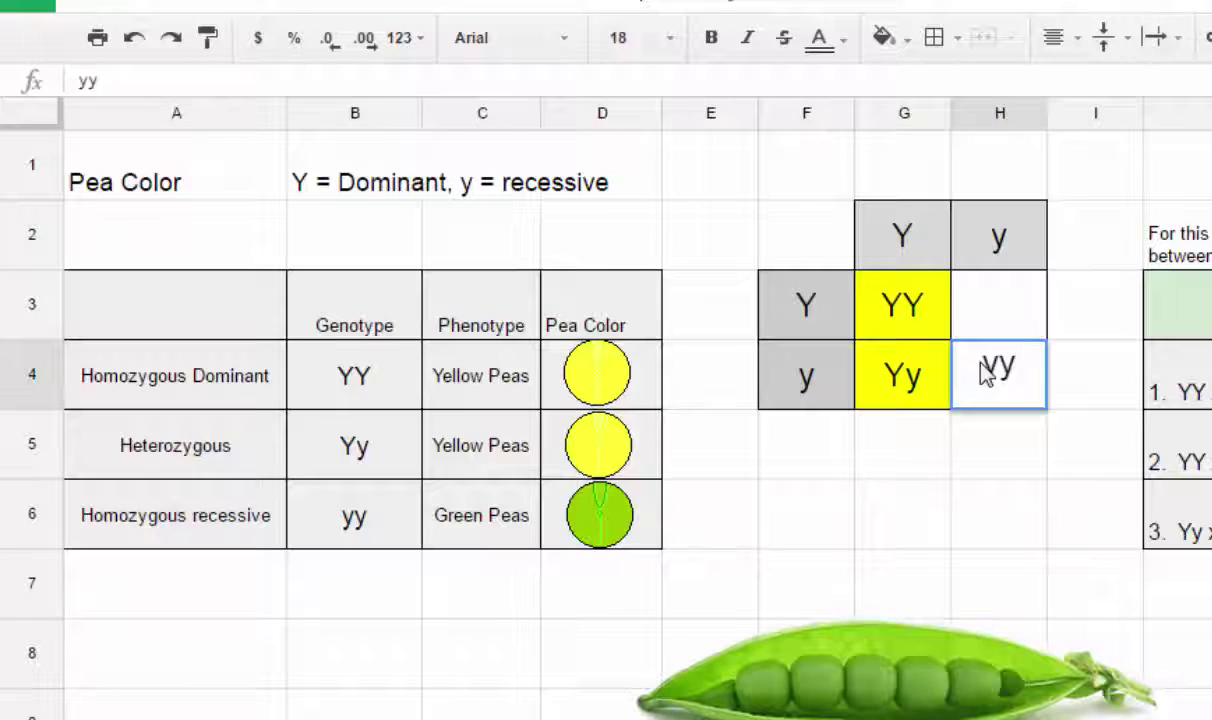
pyautogui.press('Up')
pyautogui.write('Yy')
pyautogui.press('Return')
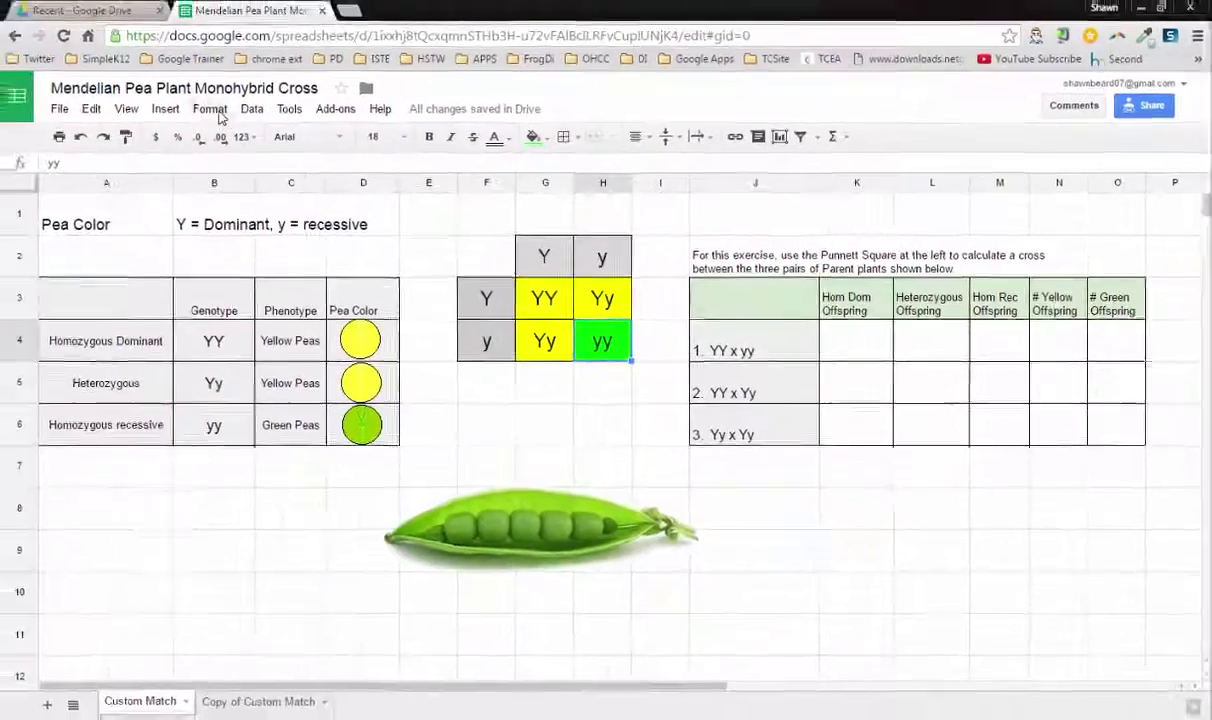
# Examine the conditional format rules that color the Punnett square on the Custom Match sheet
pyautogui.click(134, 92)
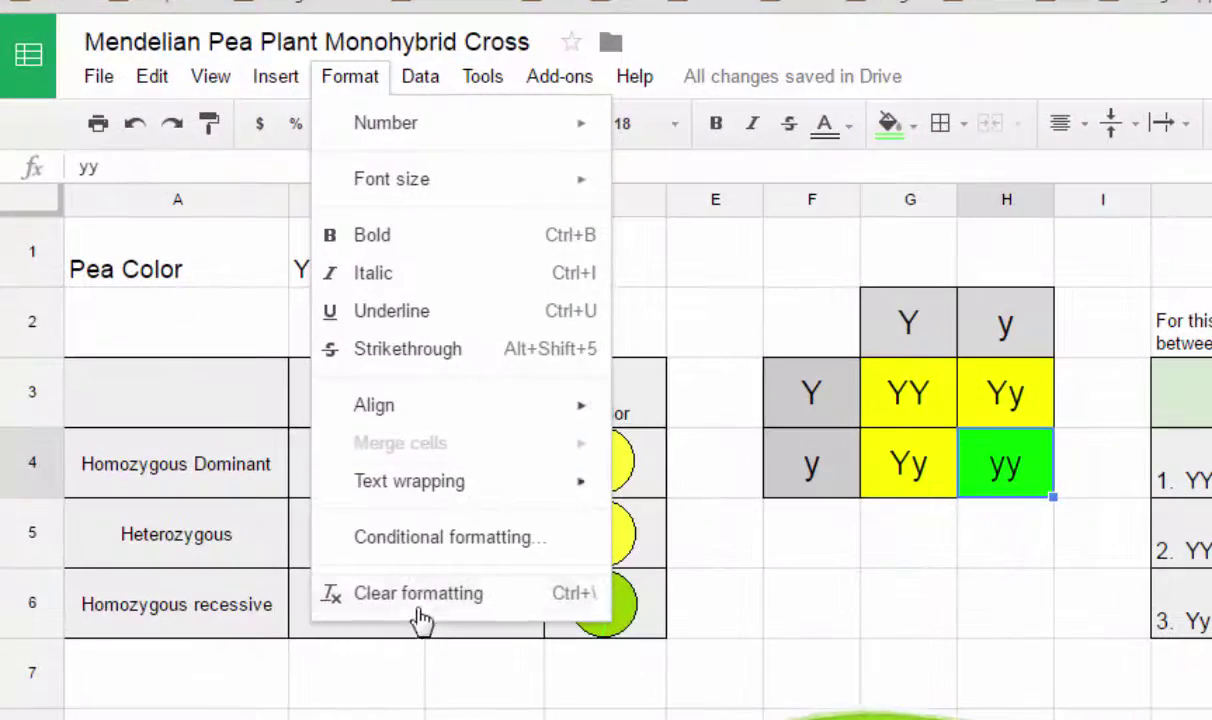
pyautogui.click(497, 541)
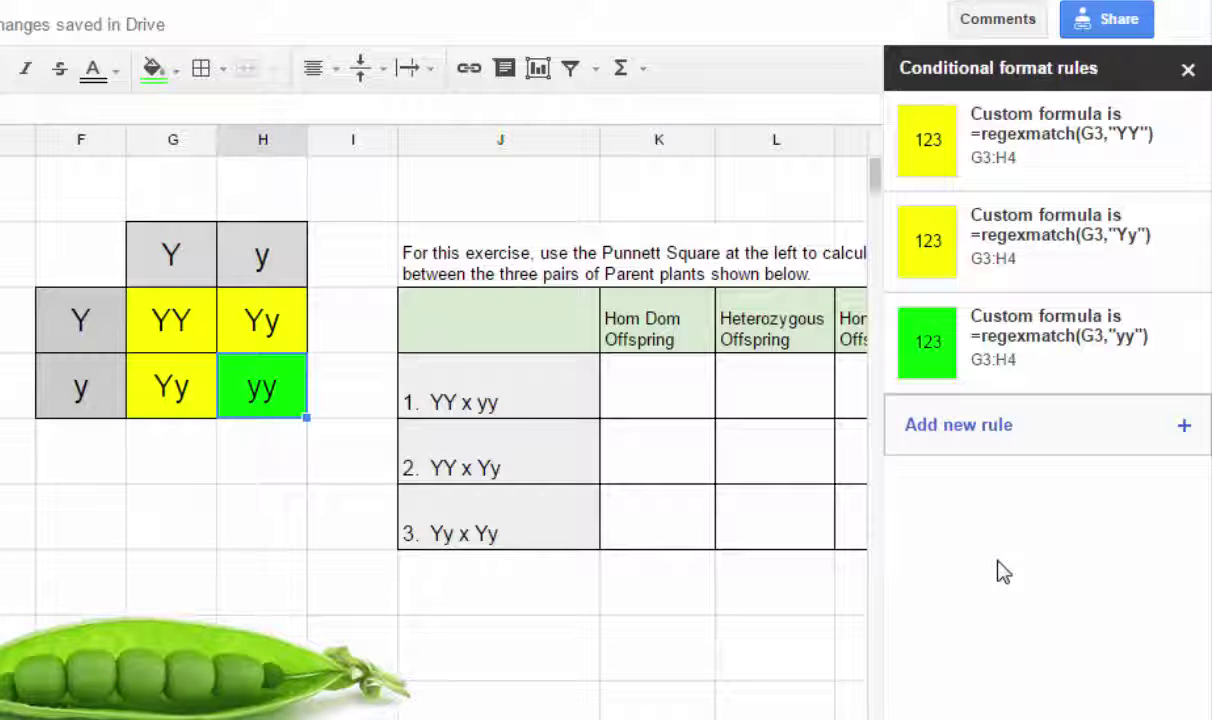
pyautogui.click(172, 320)
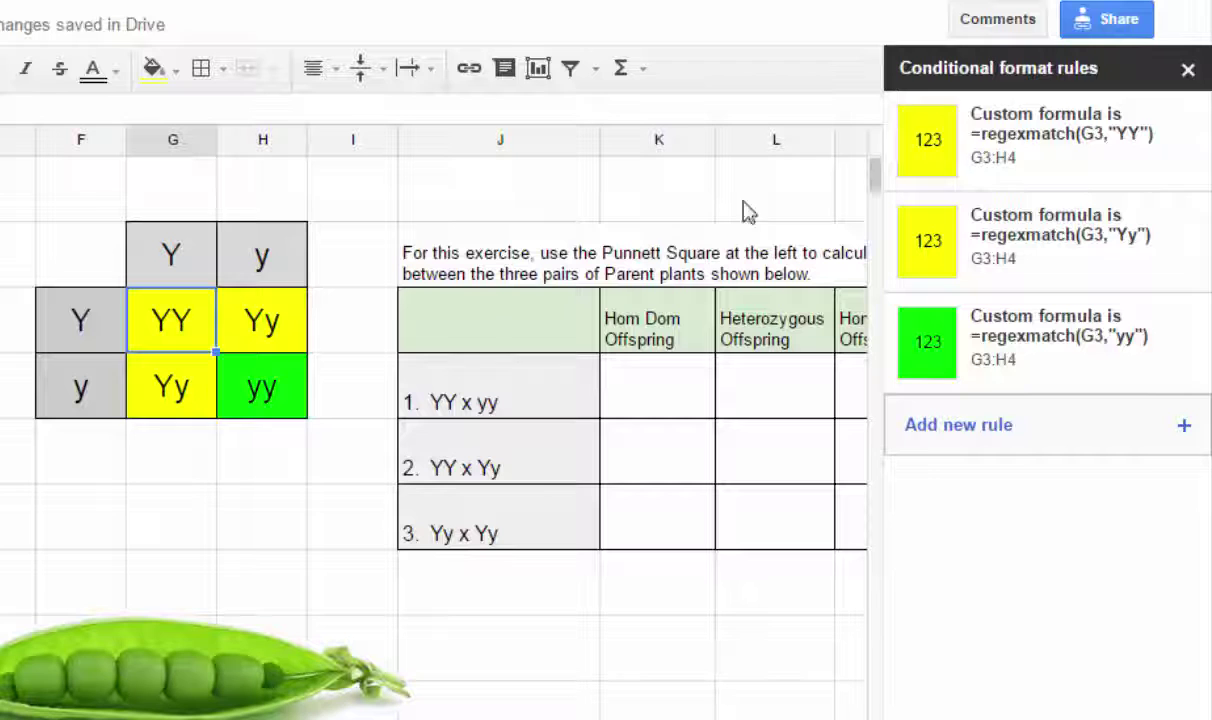
pyautogui.click(1070, 142)
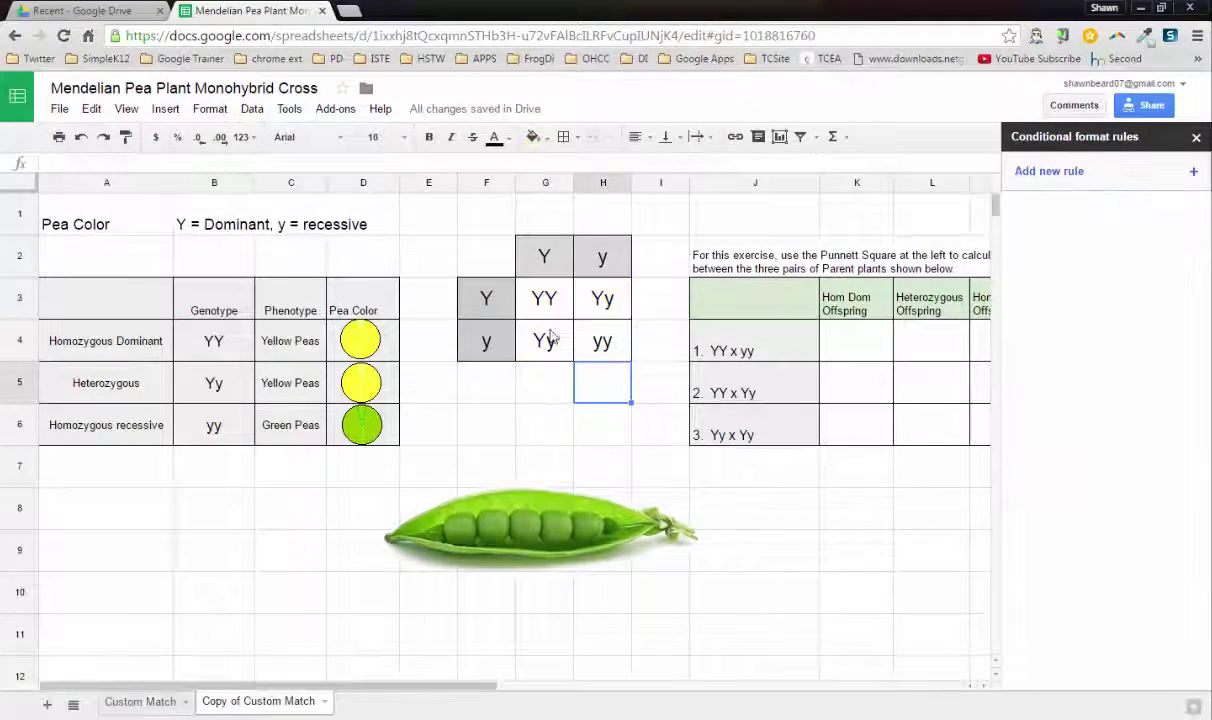
# On the Copy of Custom Match sheet, add a conditional format rule for cell G3 with the condition Custom formula is
pyautogui.click(524, 296)
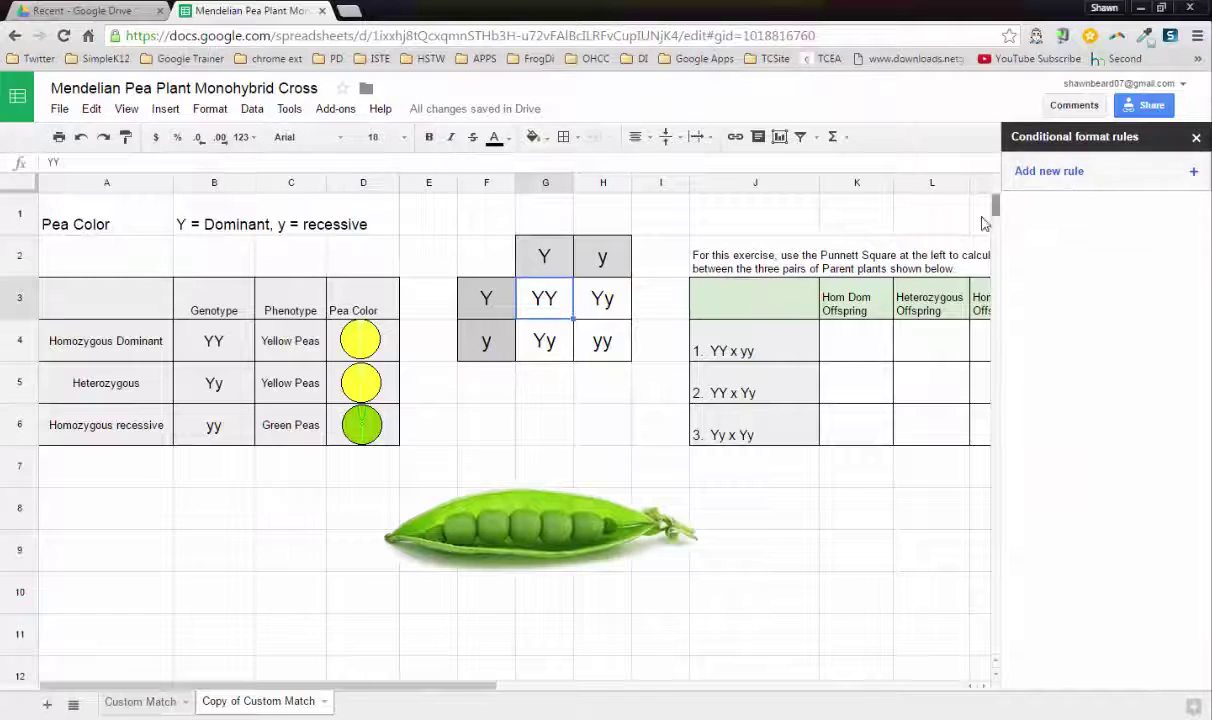
pyautogui.click(1058, 172)
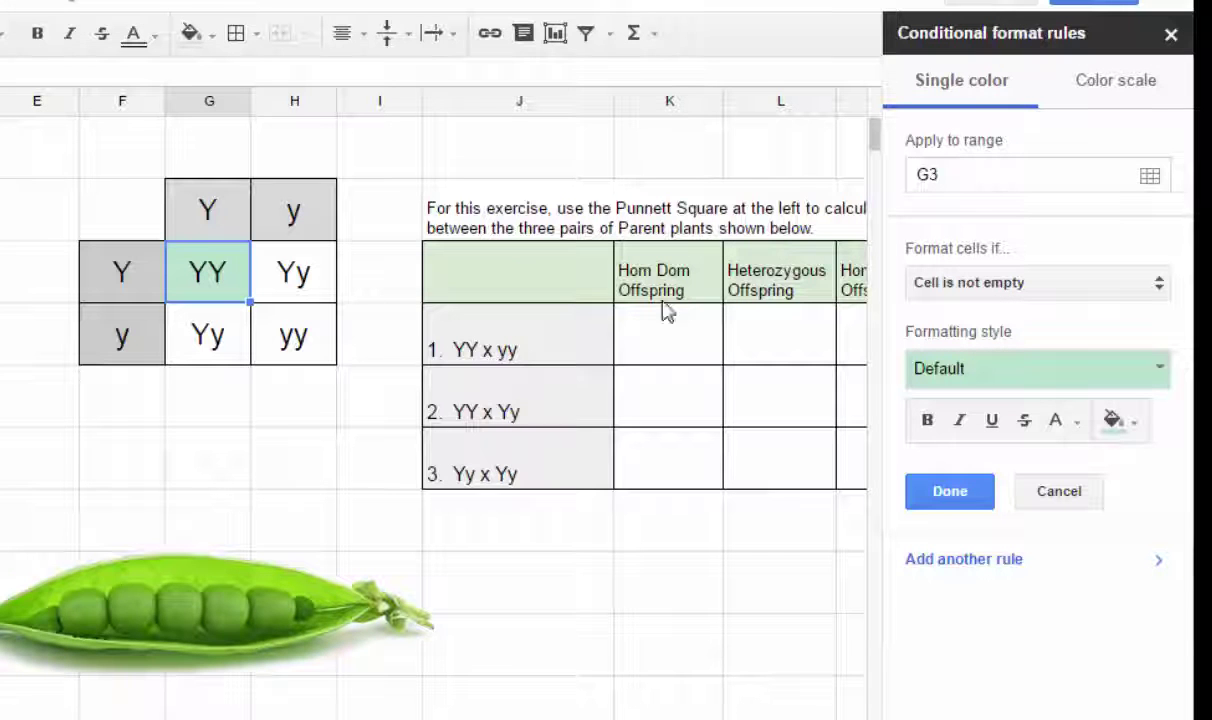
pyautogui.click(997, 284)
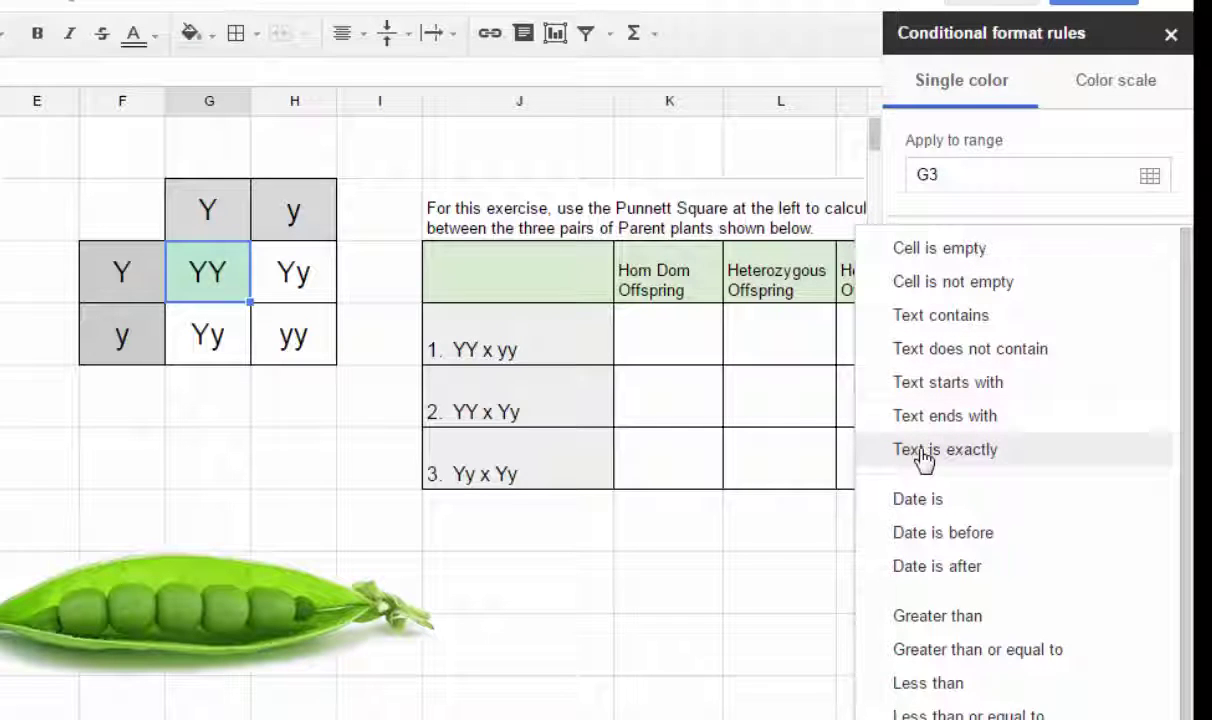
pyautogui.scroll(-1, 977, 514)
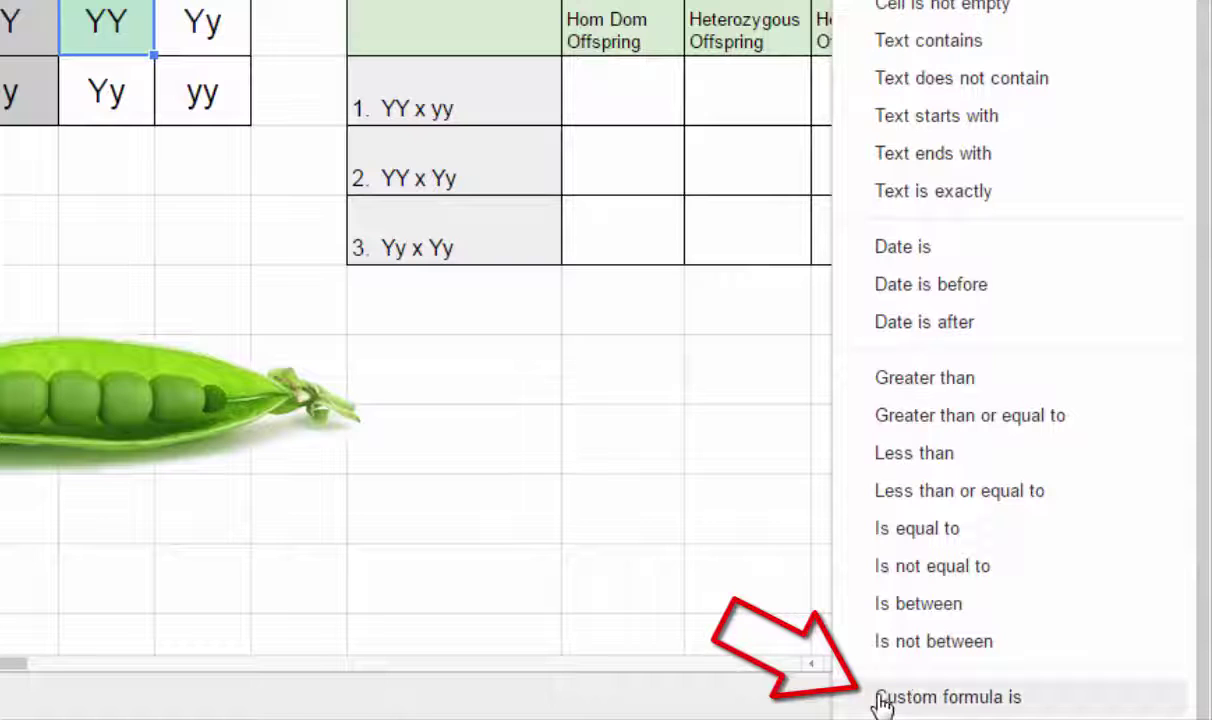
pyautogui.click(881, 700)
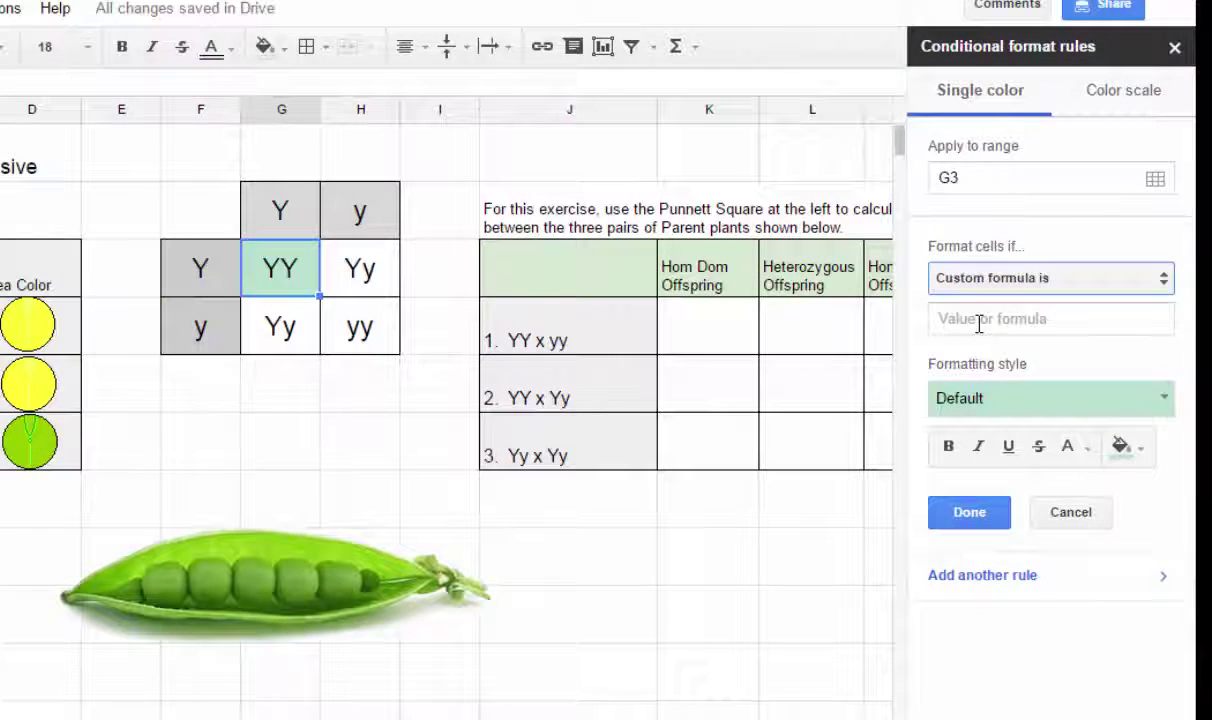
# Enter =regexmatch(G3,"YY") as the rule's custom formula
pyautogui.click(979, 322)
pyautogui.write('=')
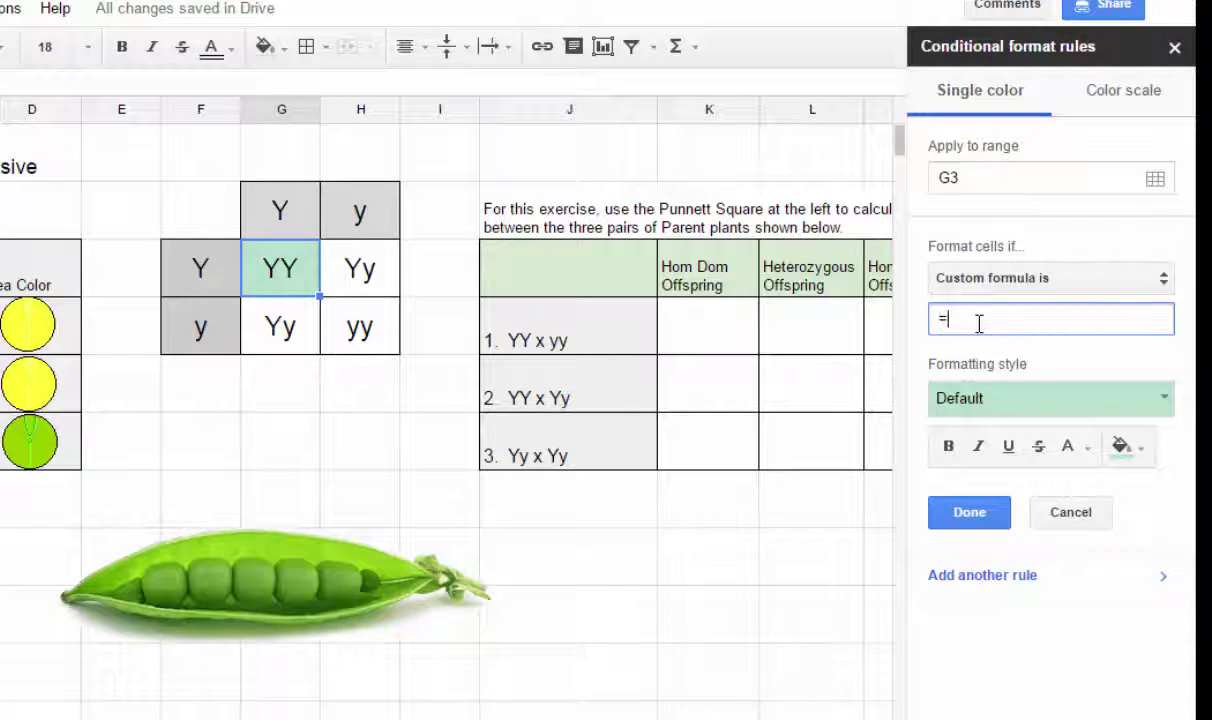
pyautogui.write('regexma')
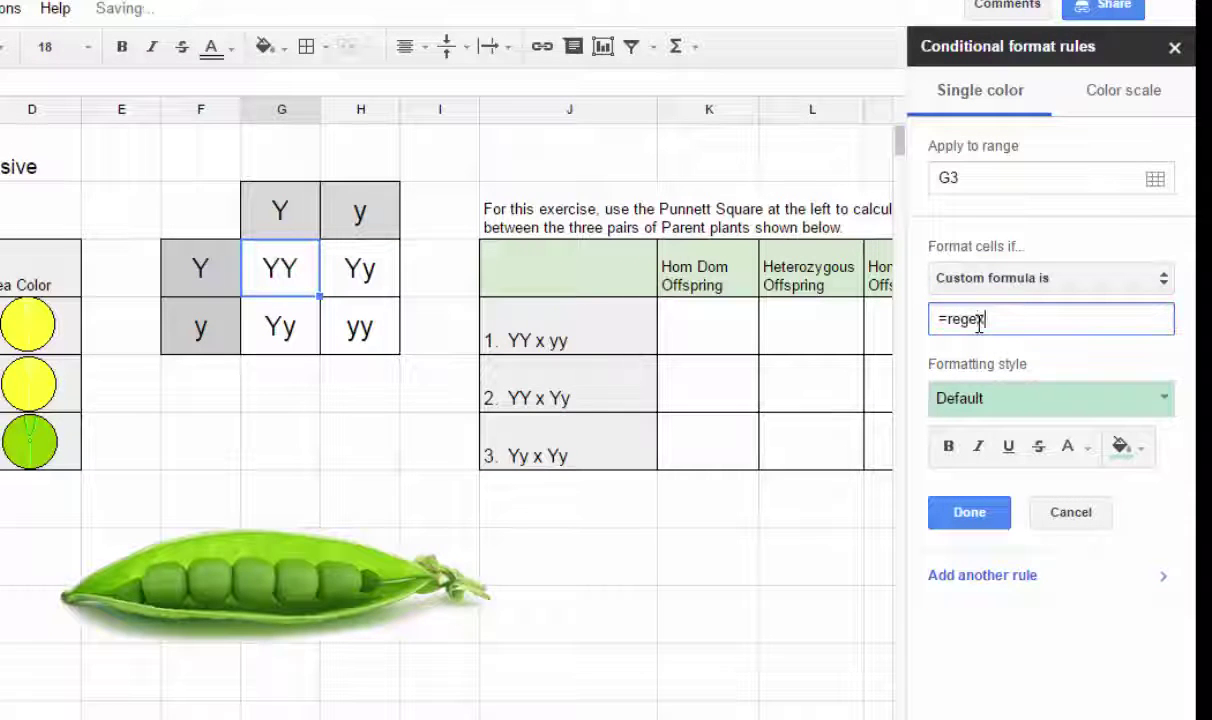
pyautogui.write('tch(')
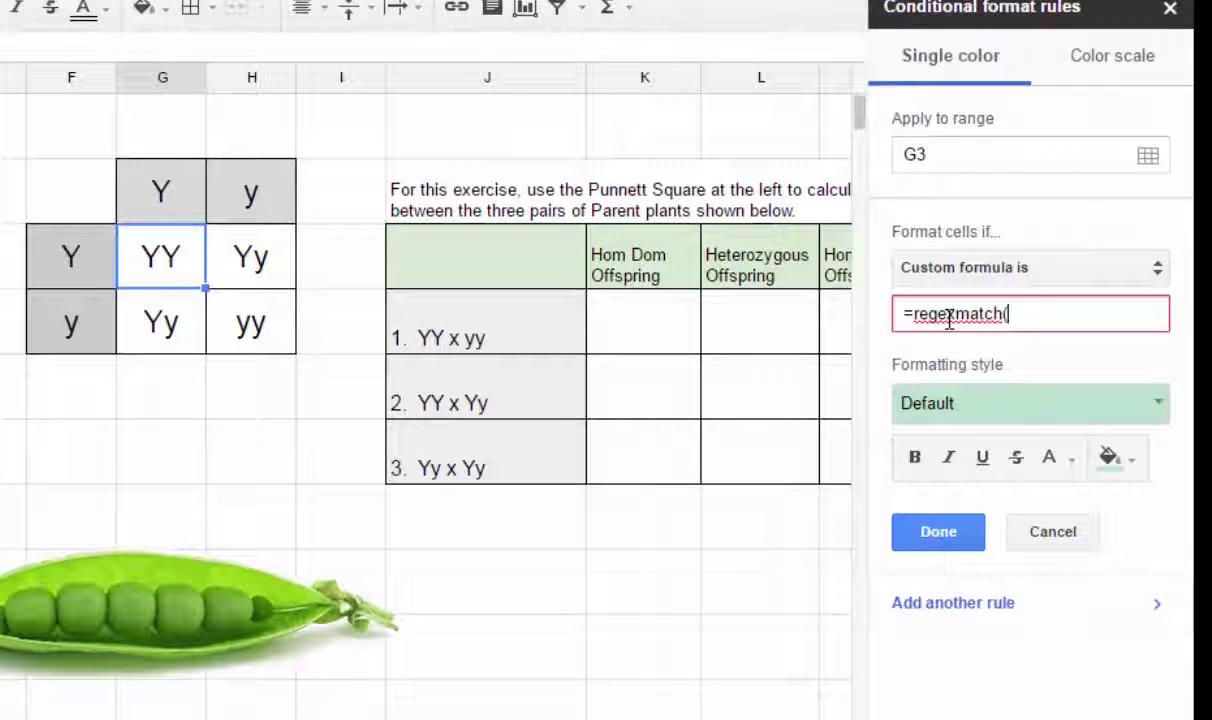
pyautogui.write('G3,"YY')
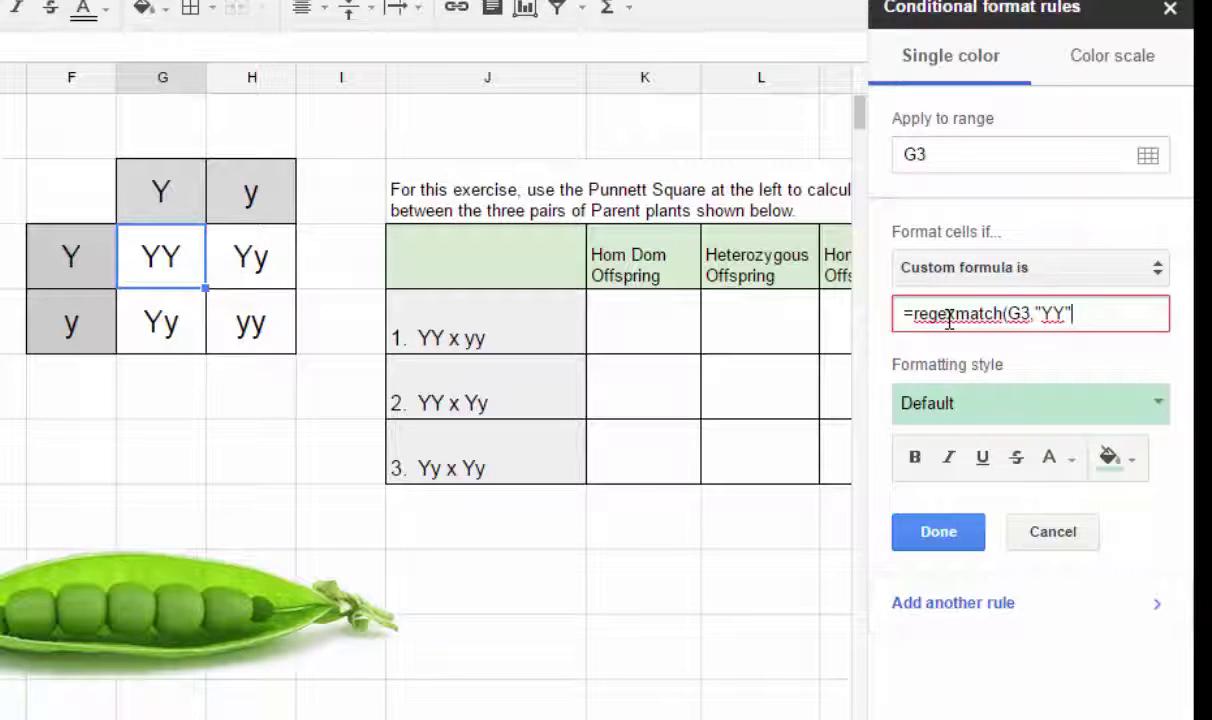
pyautogui.write(')')
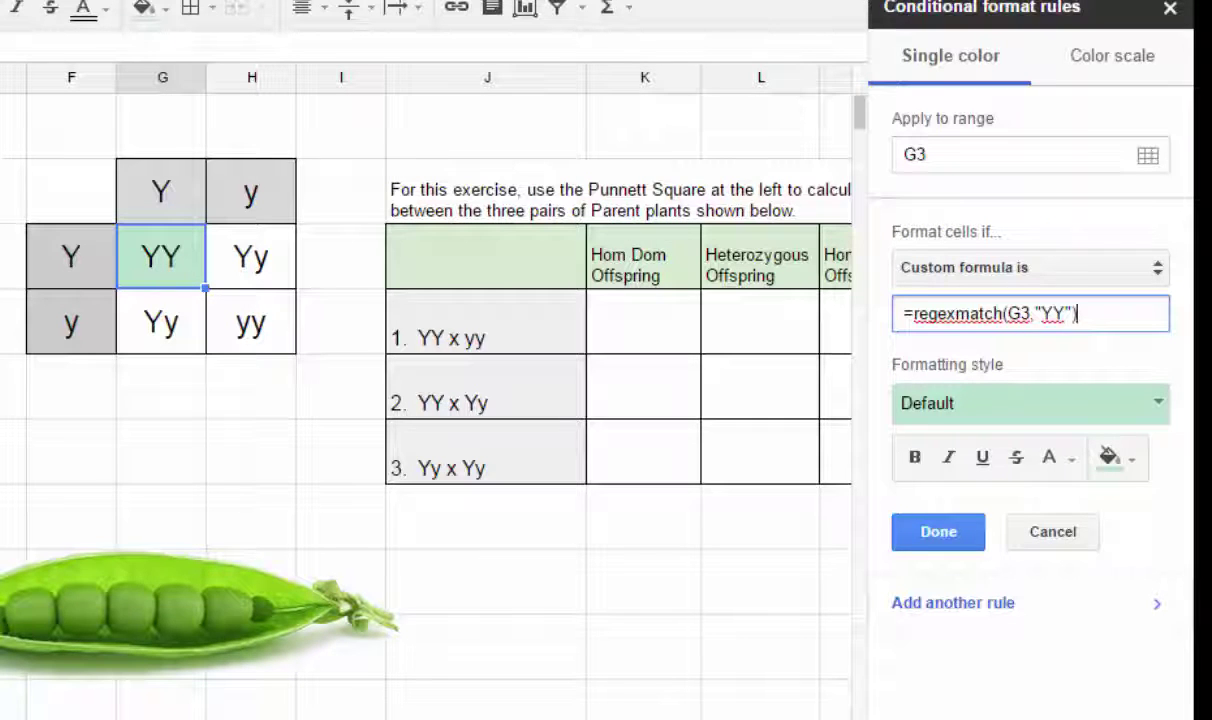
# Give the YY rule a bright yellow fill and save it
pyautogui.click(1034, 405)
pyautogui.click(1020, 462)
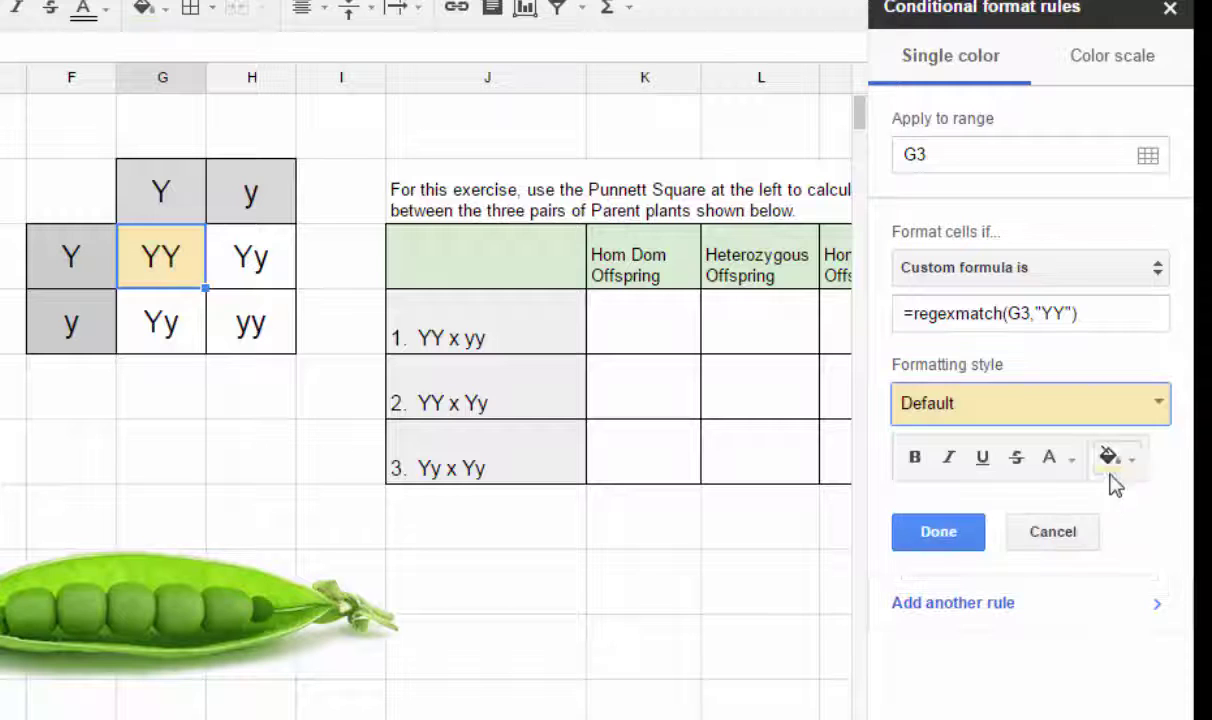
pyautogui.click(1127, 460)
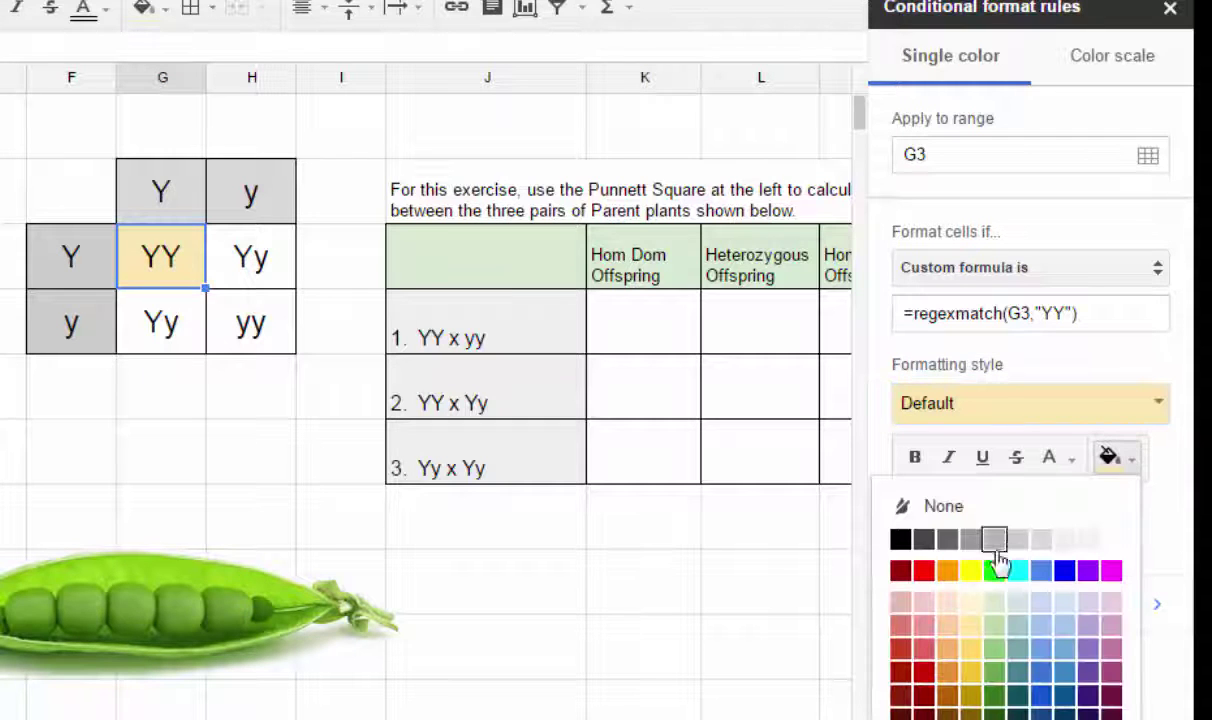
pyautogui.click(975, 572)
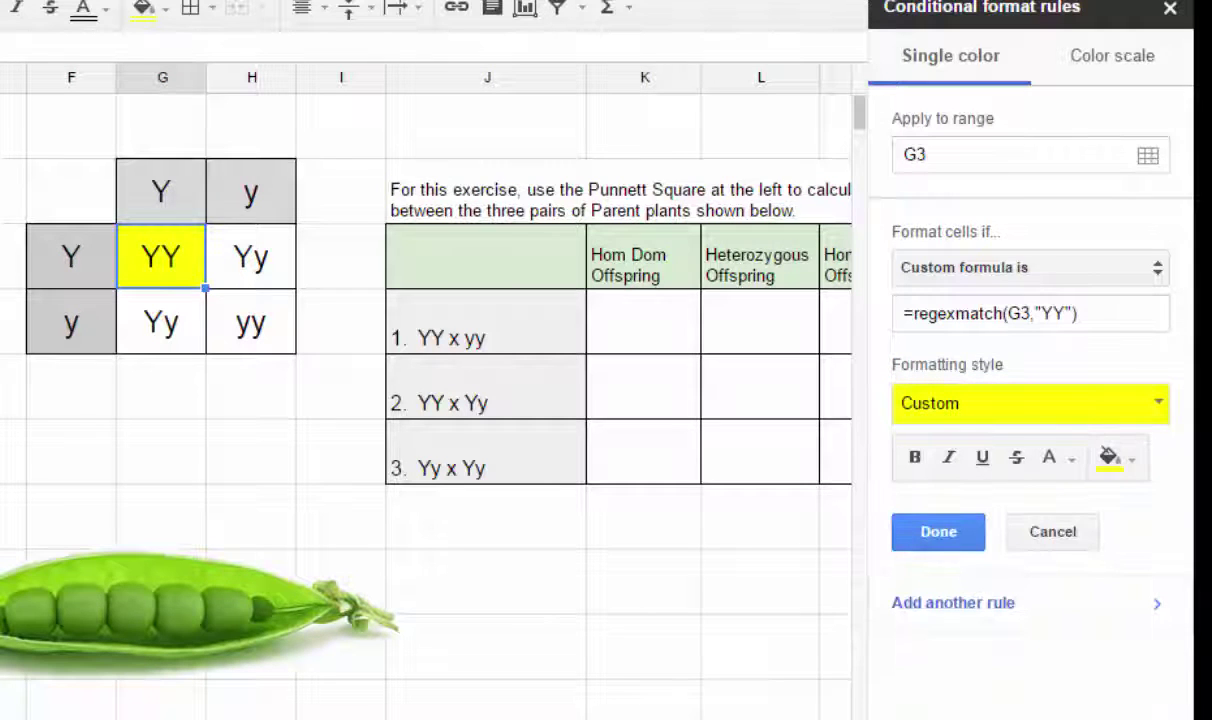
pyautogui.click(960, 538)
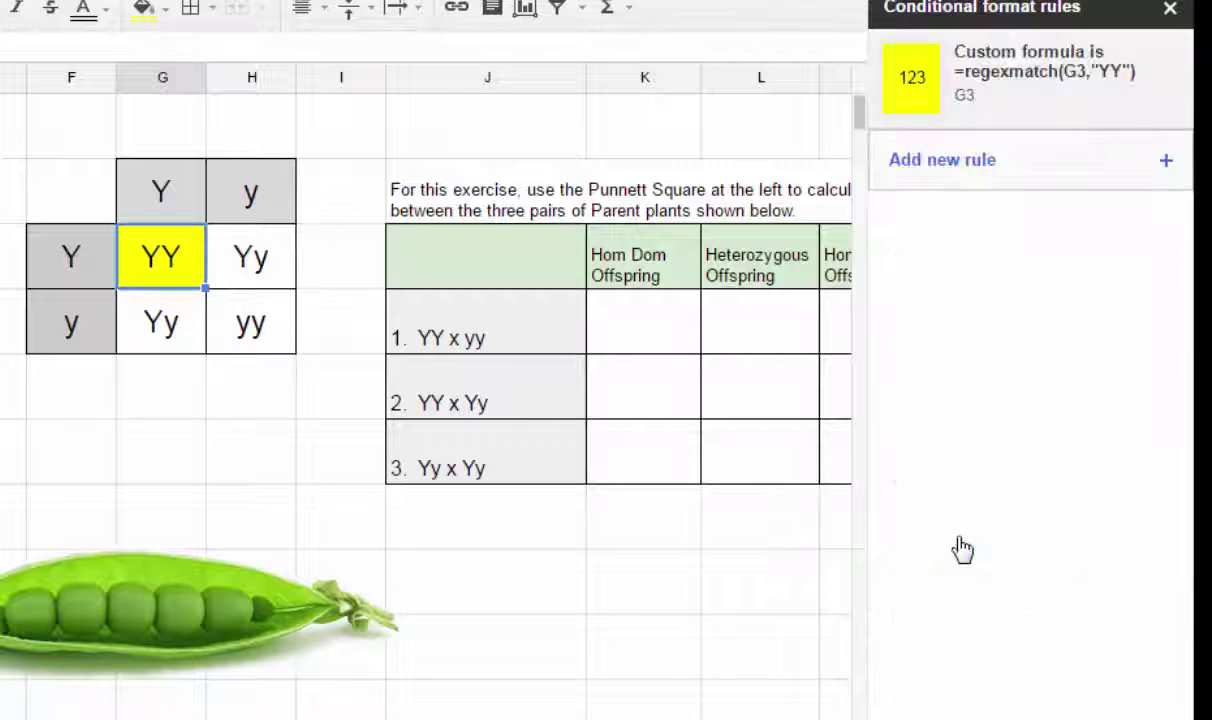
# Extend the YY rule's range to G3:H4 and save the rule
pyautogui.click(175, 268)
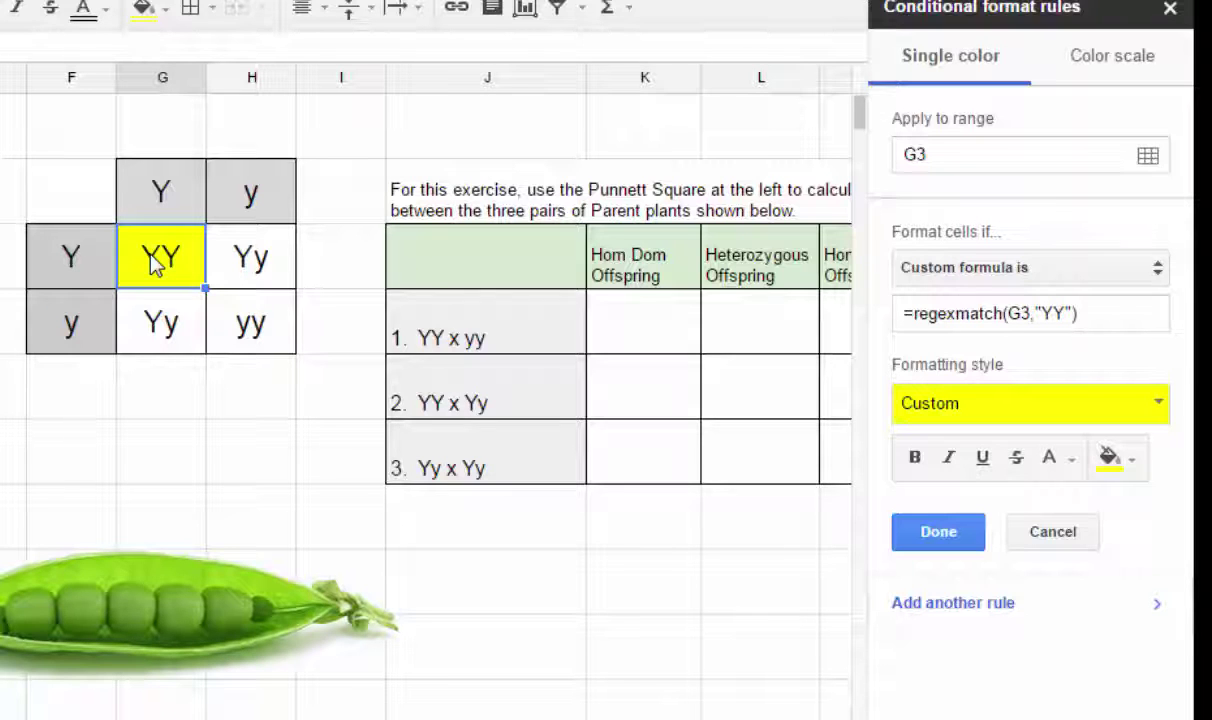
pyautogui.click(936, 155)
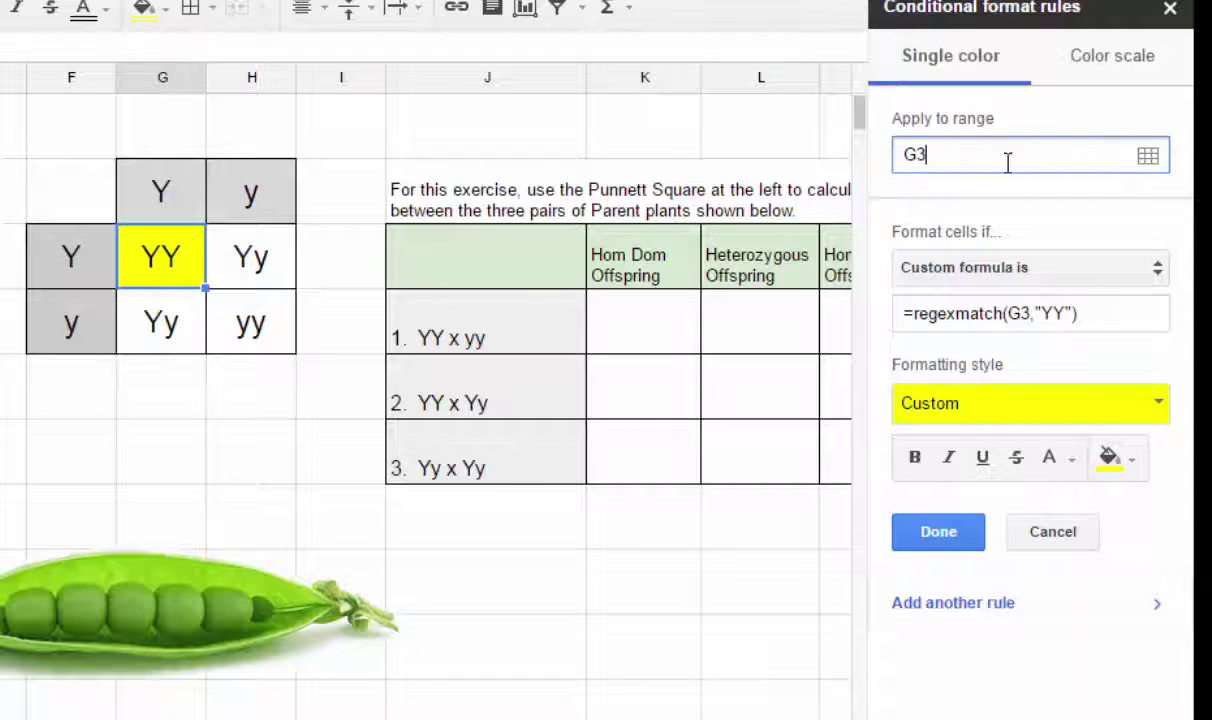
pyautogui.click(1148, 155)
pyautogui.moveTo(168, 252); pyautogui.dragTo(240, 308)
pyautogui.click(157, 484)
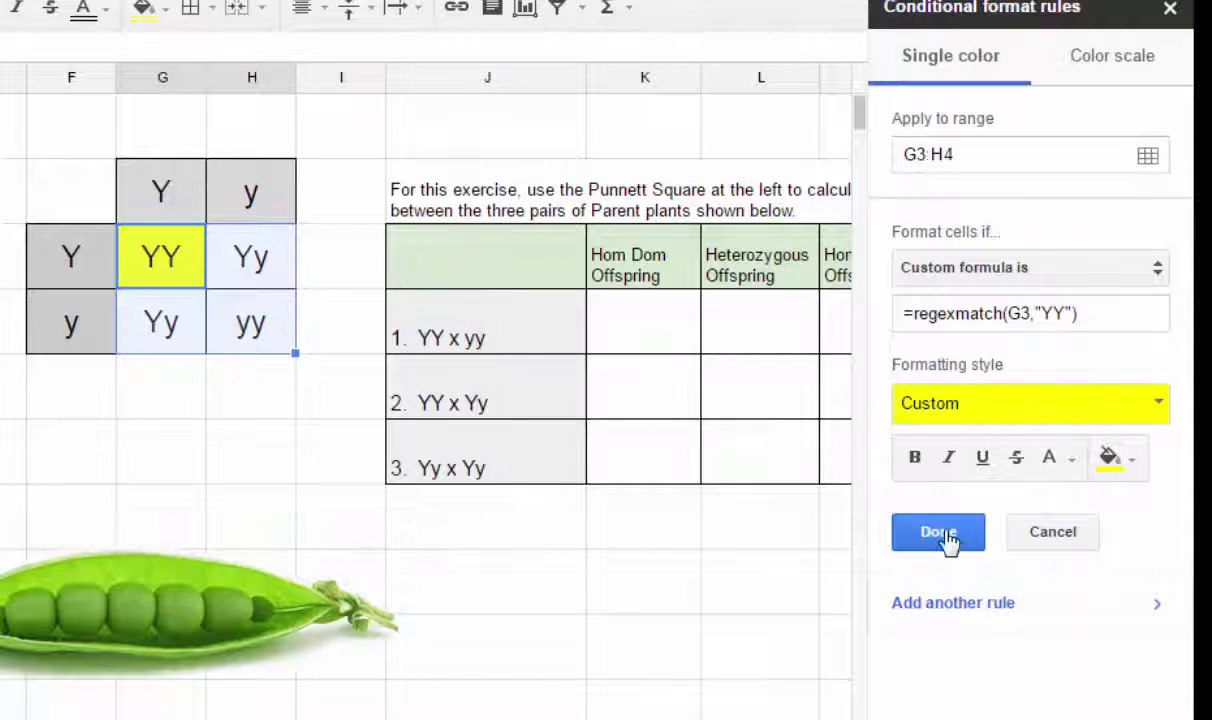
pyautogui.click(958, 543)
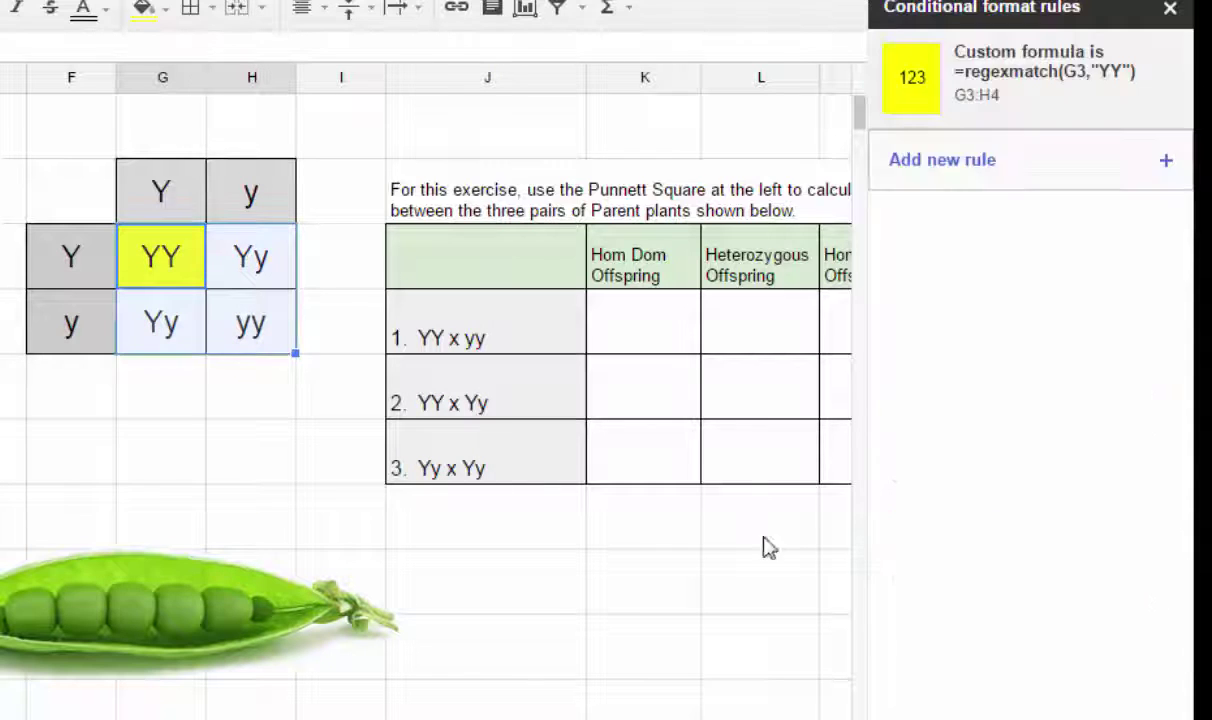
# Enter YY in cell H3 to test the YY color rule
pyautogui.click(238, 286)
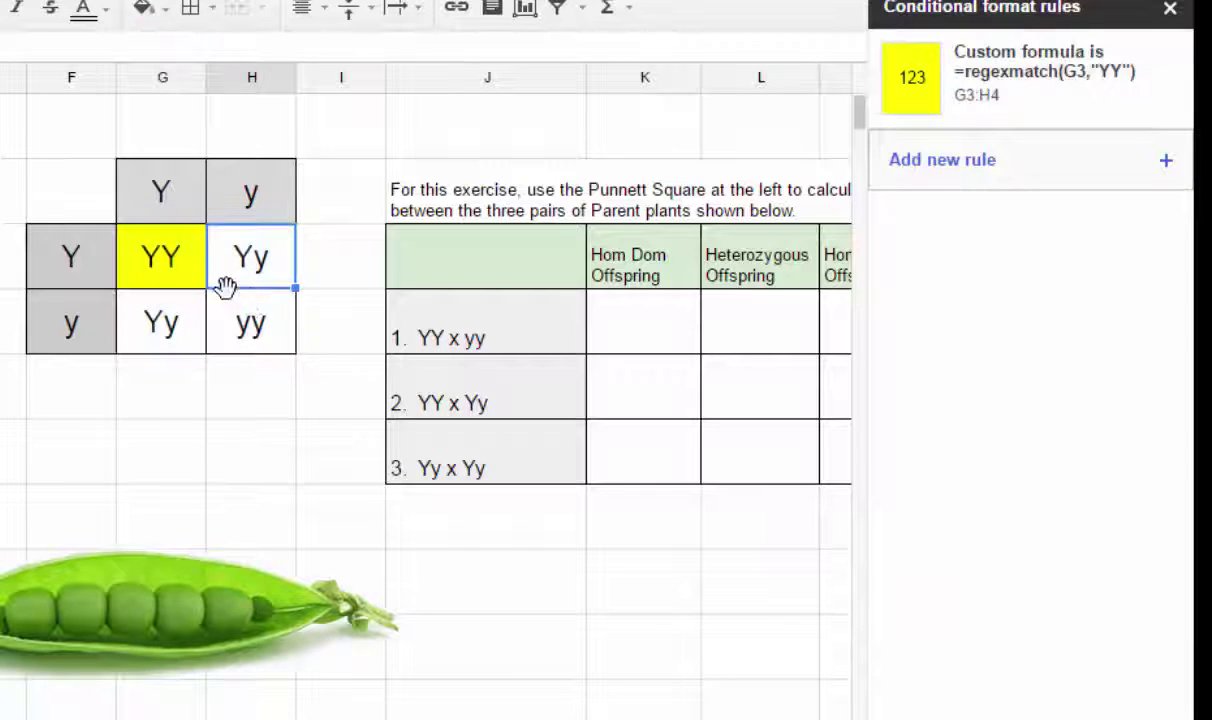
pyautogui.write('YY')
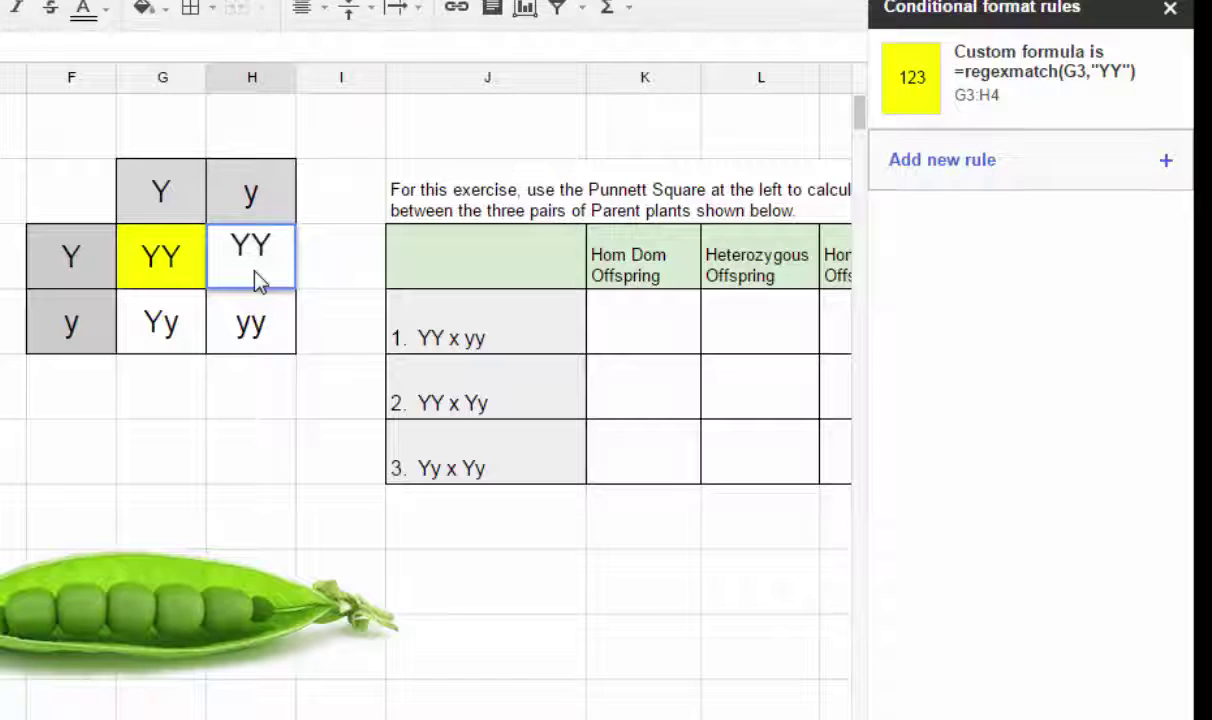
pyautogui.press('Return')
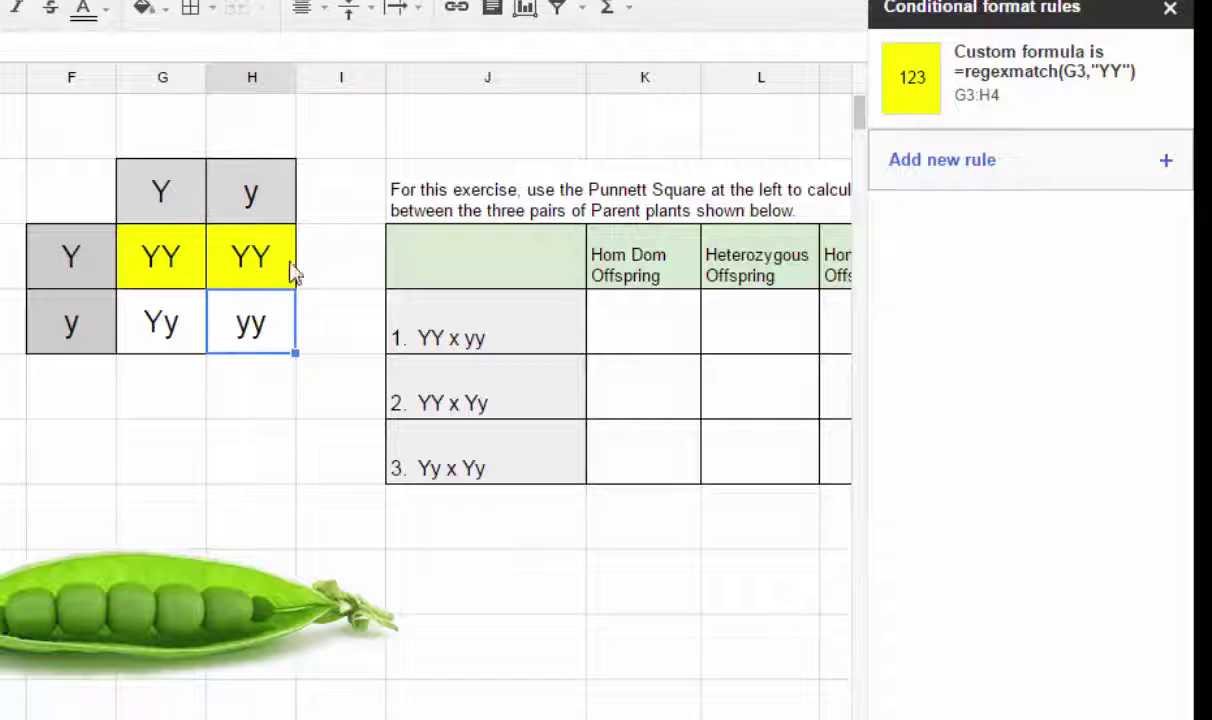
# Restore Yy in cell H3 and discard the unsaved new rule for H4
pyautogui.click(945, 160)
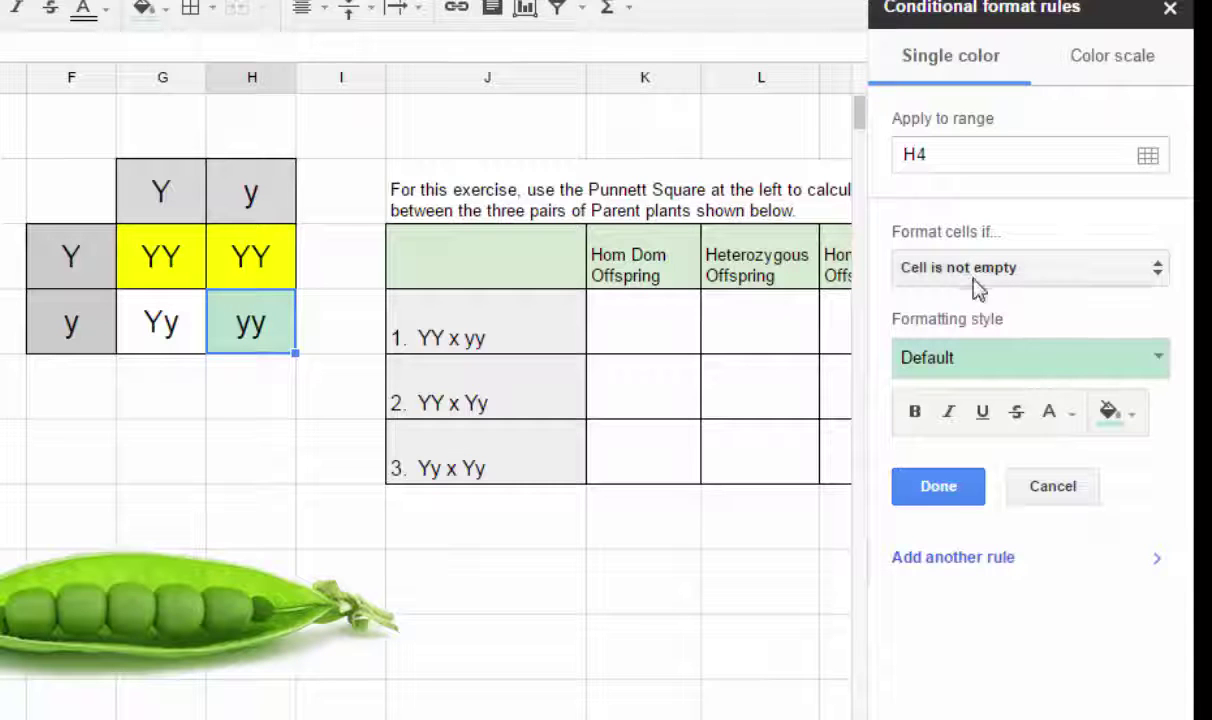
pyautogui.click(253, 256)
pyautogui.write('Yy')
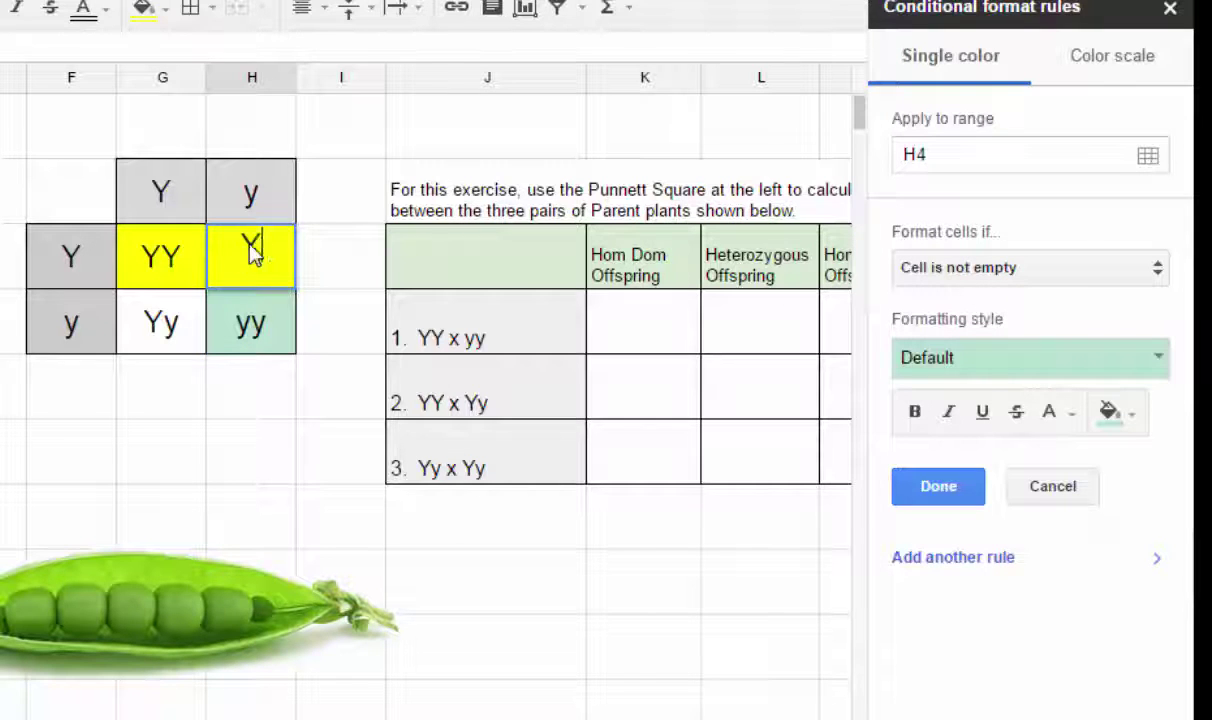
pyautogui.press('Return')
pyautogui.click(1053, 486)
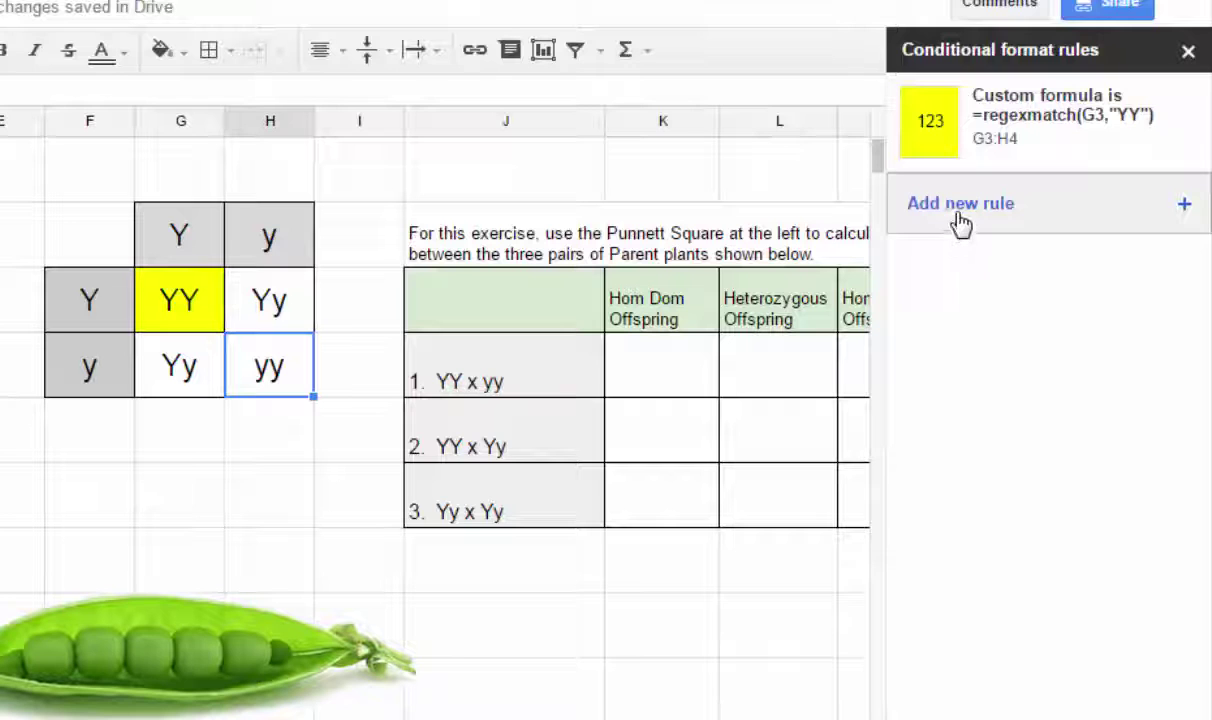
# Add a second conditional format rule with the condition Custom formula is
pyautogui.click(960, 205)
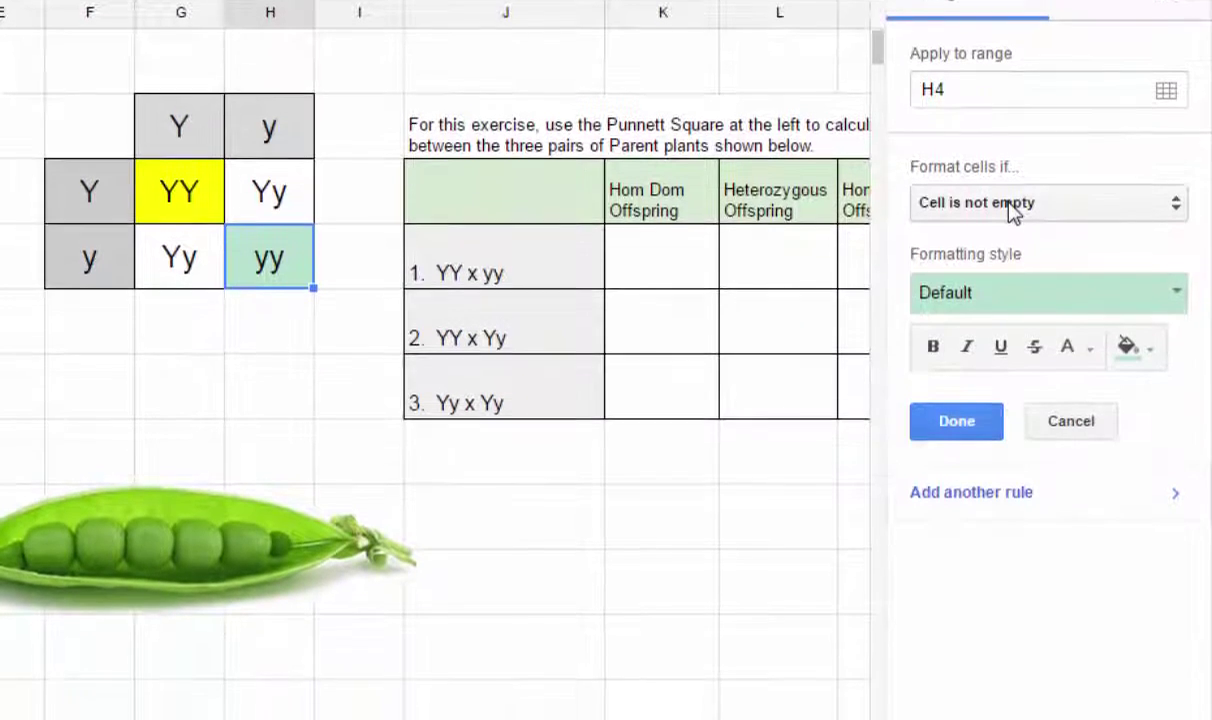
pyautogui.click(1015, 320)
pyautogui.scroll(-1, 995, 600)
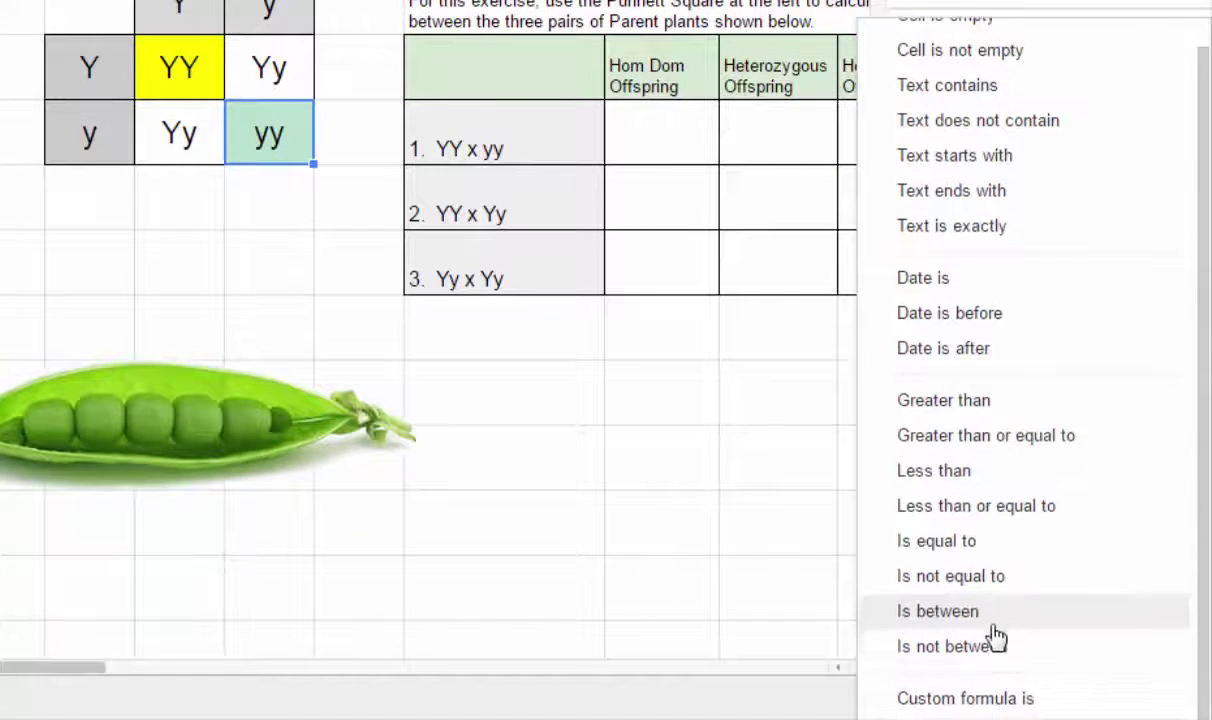
pyautogui.click(974, 698)
# Begin the second rule's custom formula with =regexmatch(G3,
pyautogui.click(971, 284)
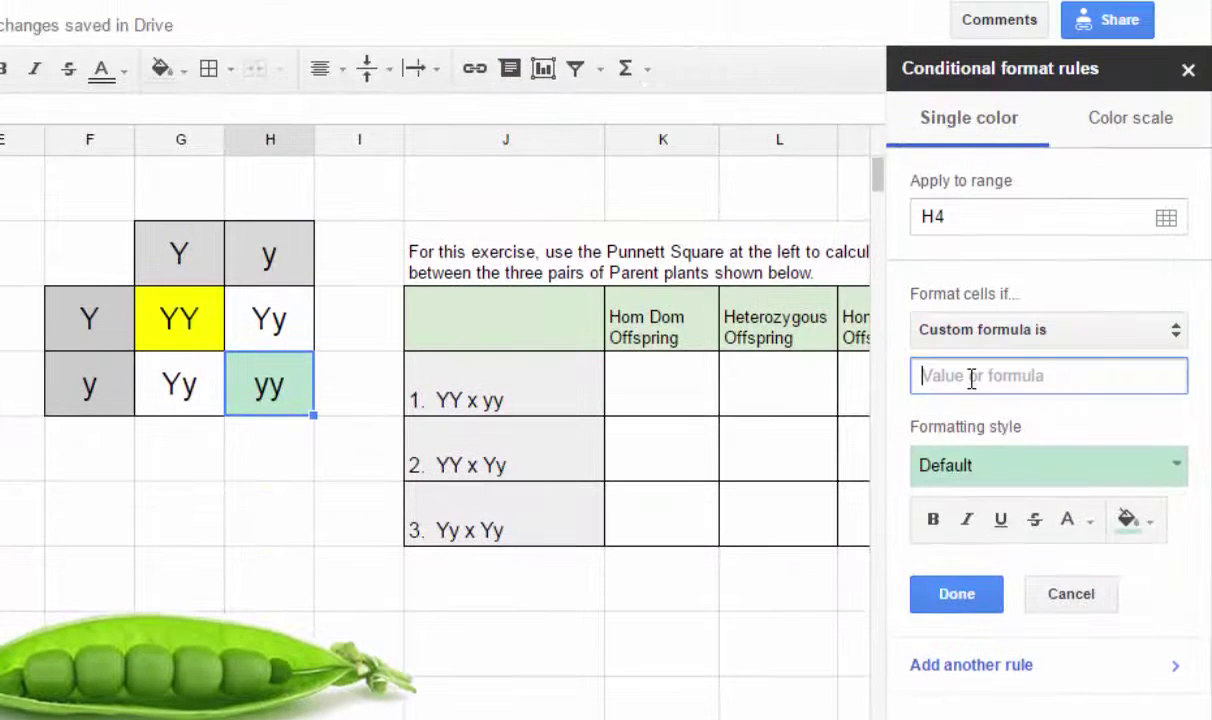
pyautogui.write('=regex')
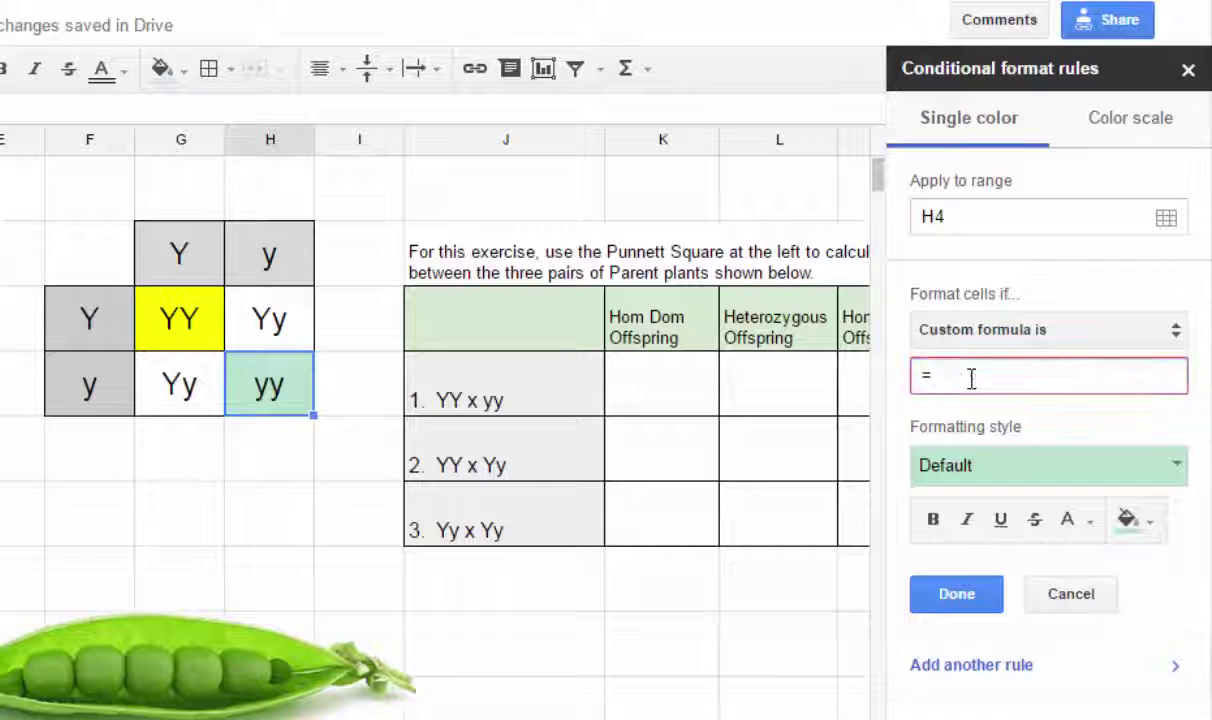
pyautogui.write('match(')
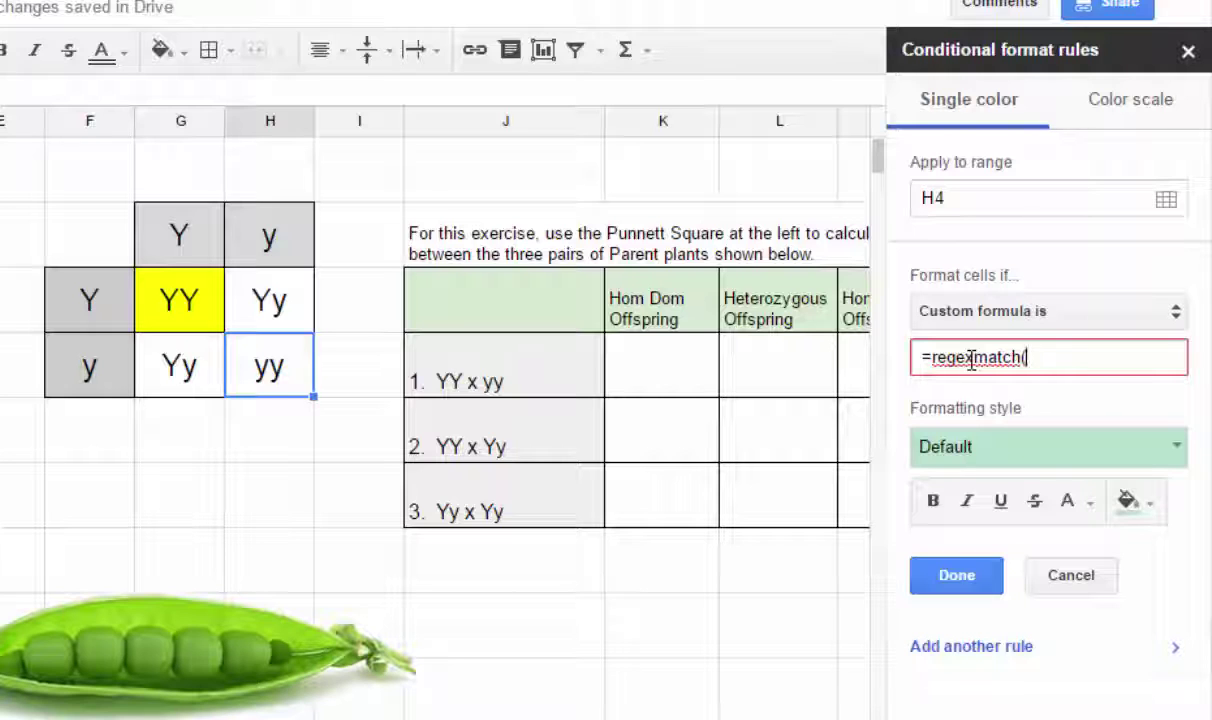
pyautogui.write('G3,')
# Set the second rule's range to all four offspring cells, G3:H4
pyautogui.click(1167, 203)
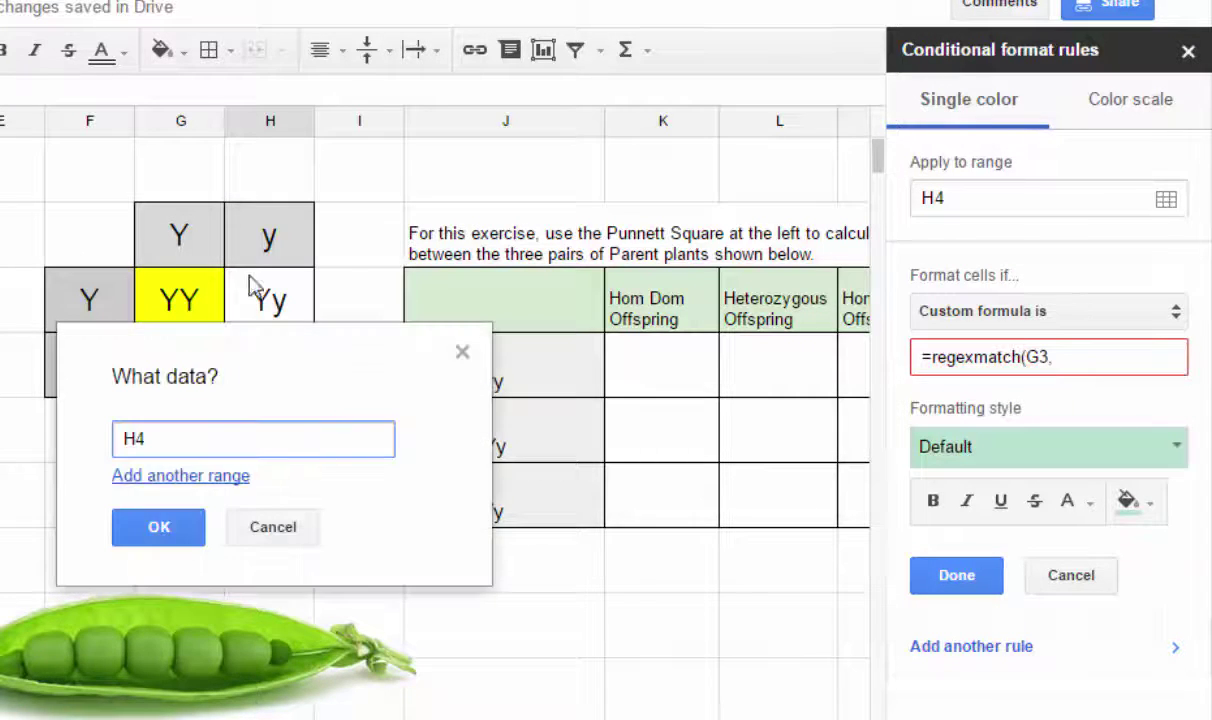
pyautogui.click(196, 290)
pyautogui.moveTo(241, 345); pyautogui.dragTo(262, 368)
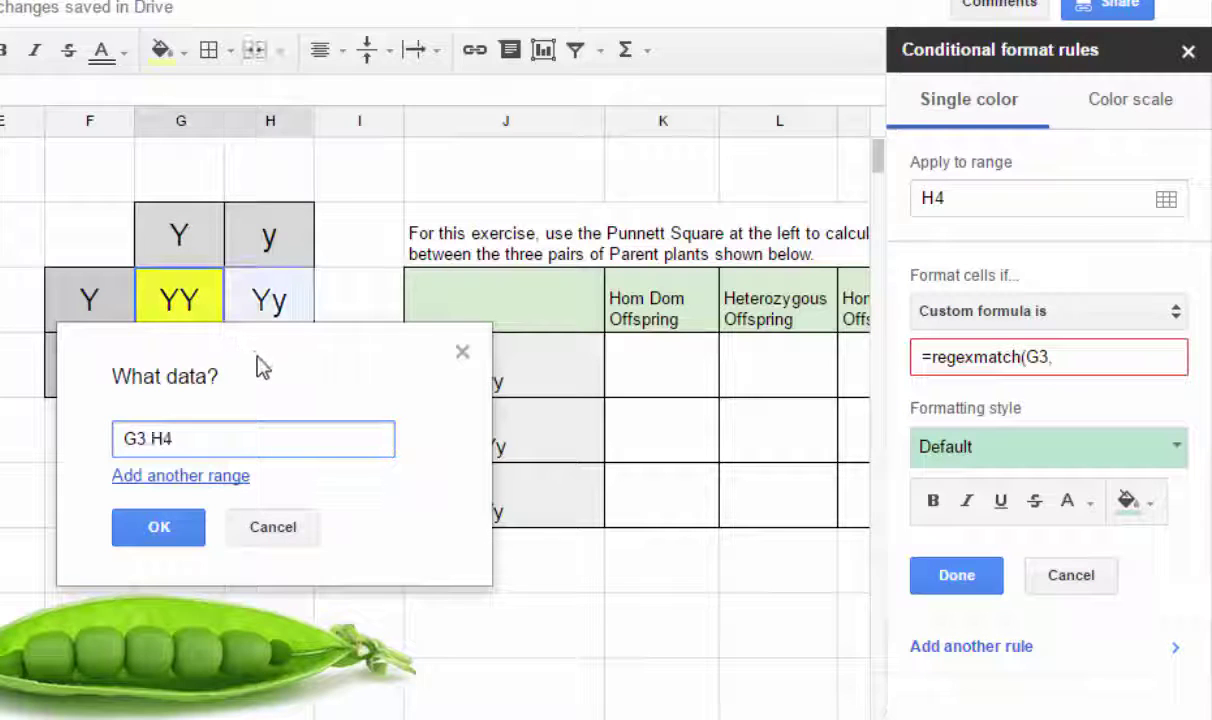
pyautogui.click(189, 531)
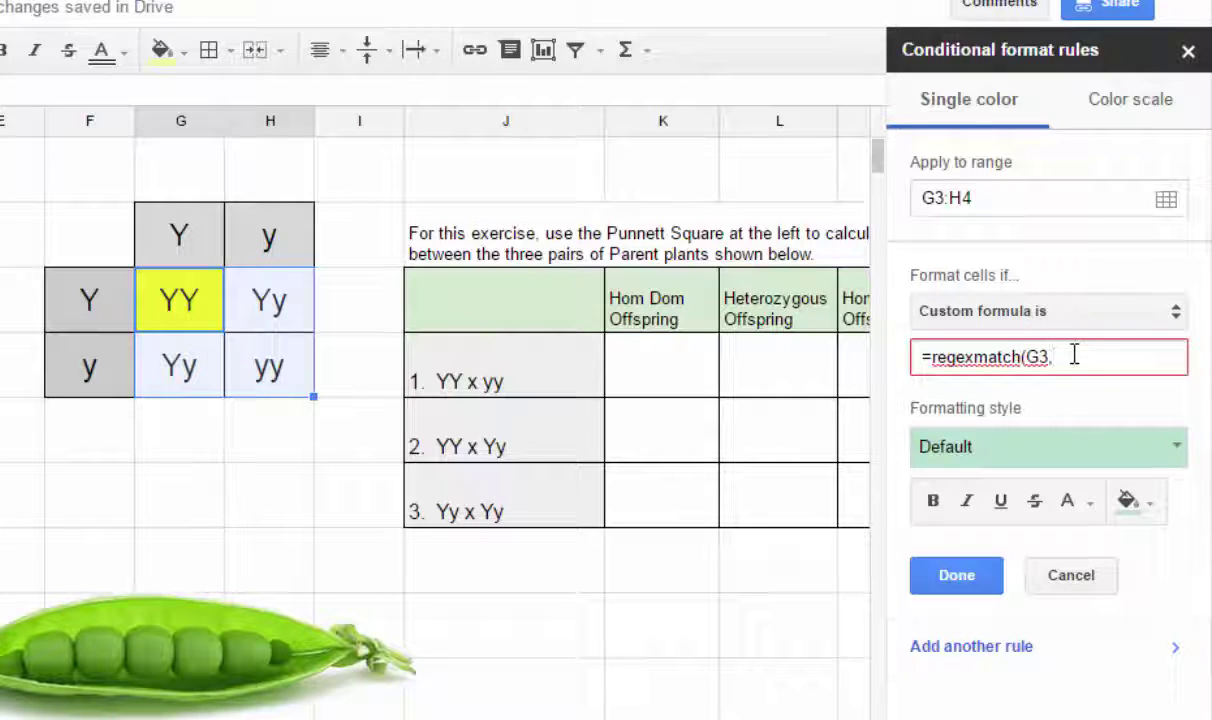
# Complete the second rule's custom formula as =regexmatch(G3,"Yy")
pyautogui.press('BackSpace')
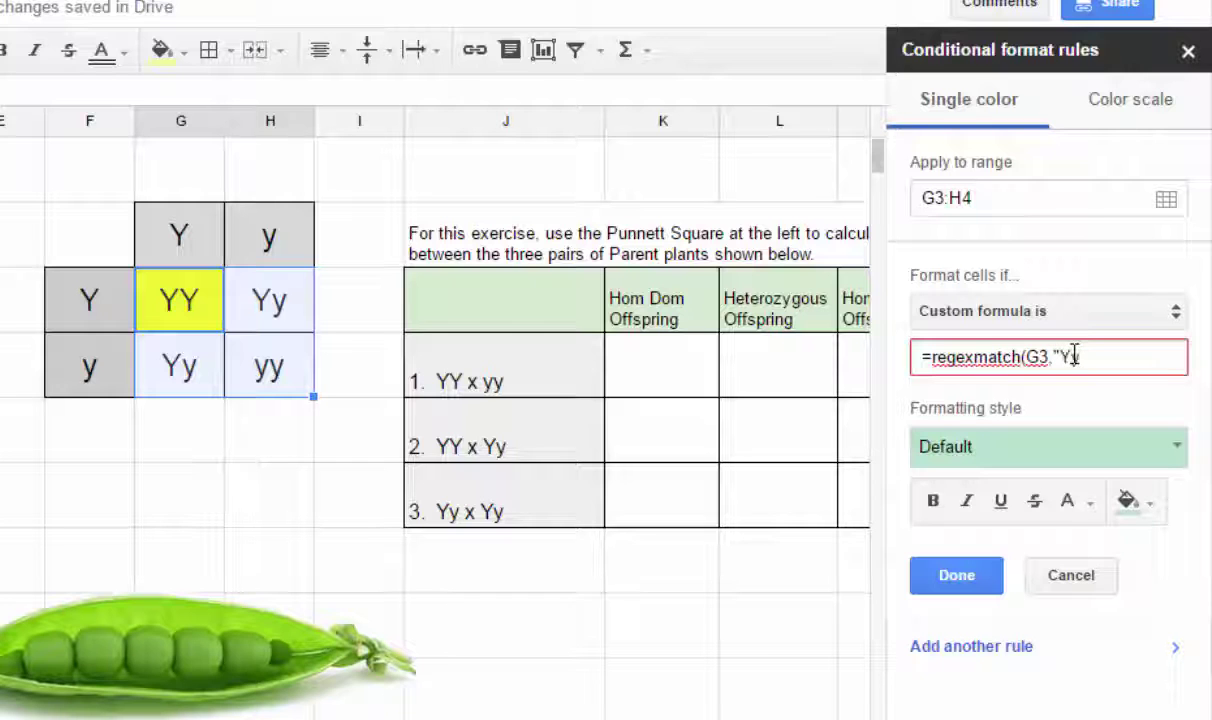
pyautogui.write('"Yy"')
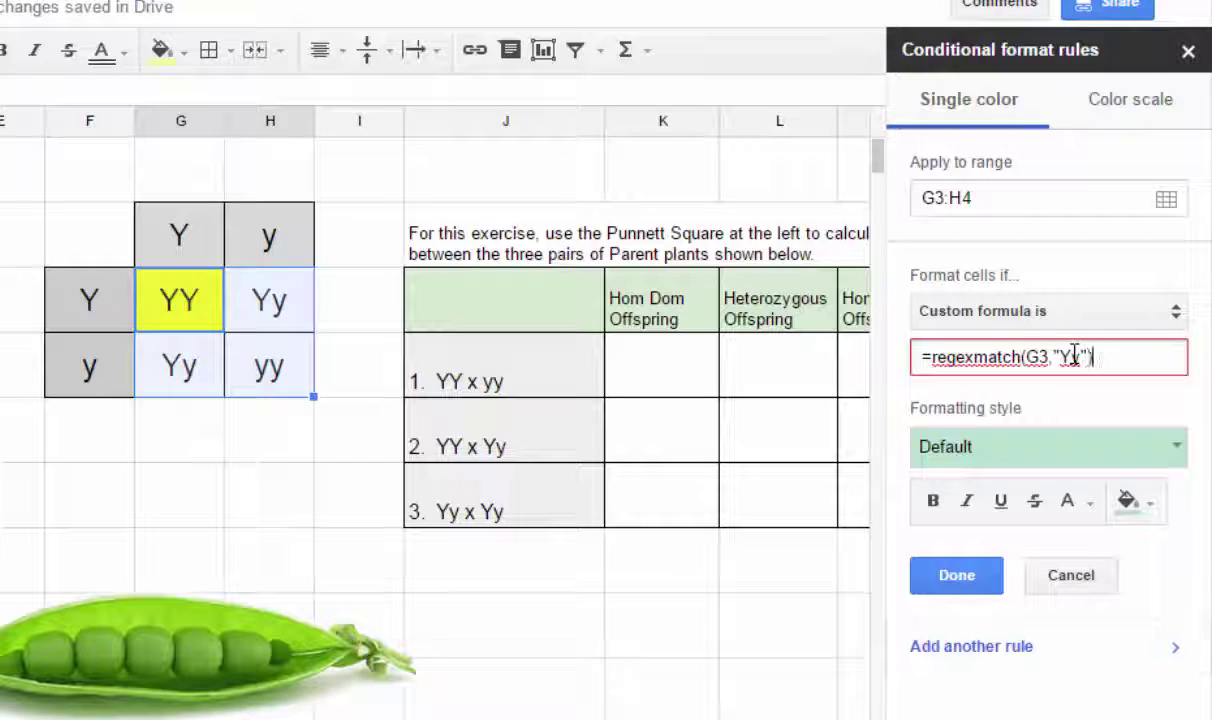
pyautogui.write(')')
# Give the Yy rule a bright yellow fill and save it
pyautogui.click(1136, 507)
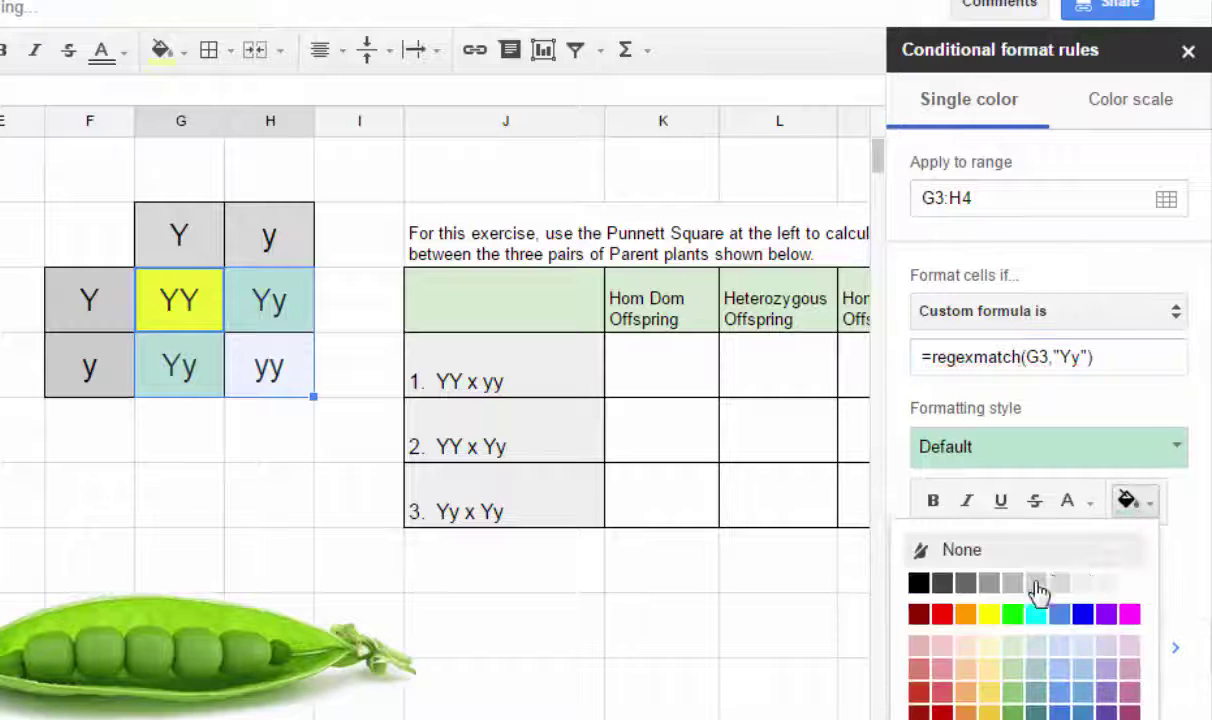
pyautogui.click(989, 614)
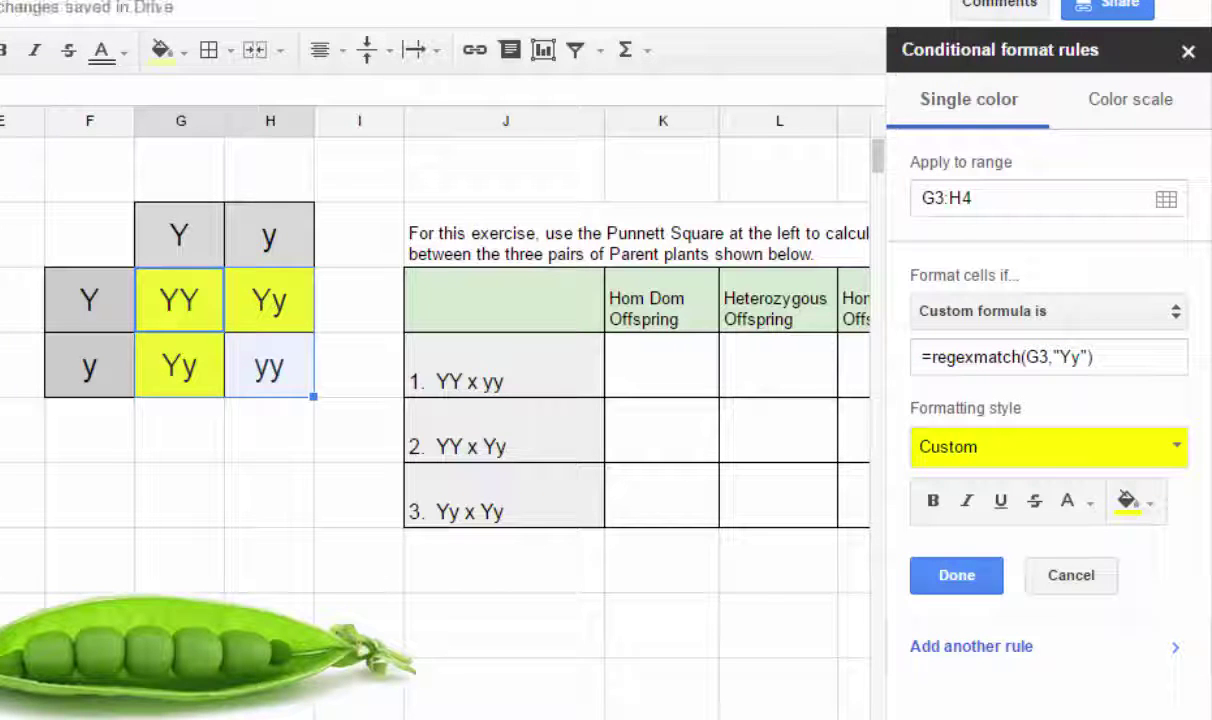
pyautogui.click(957, 578)
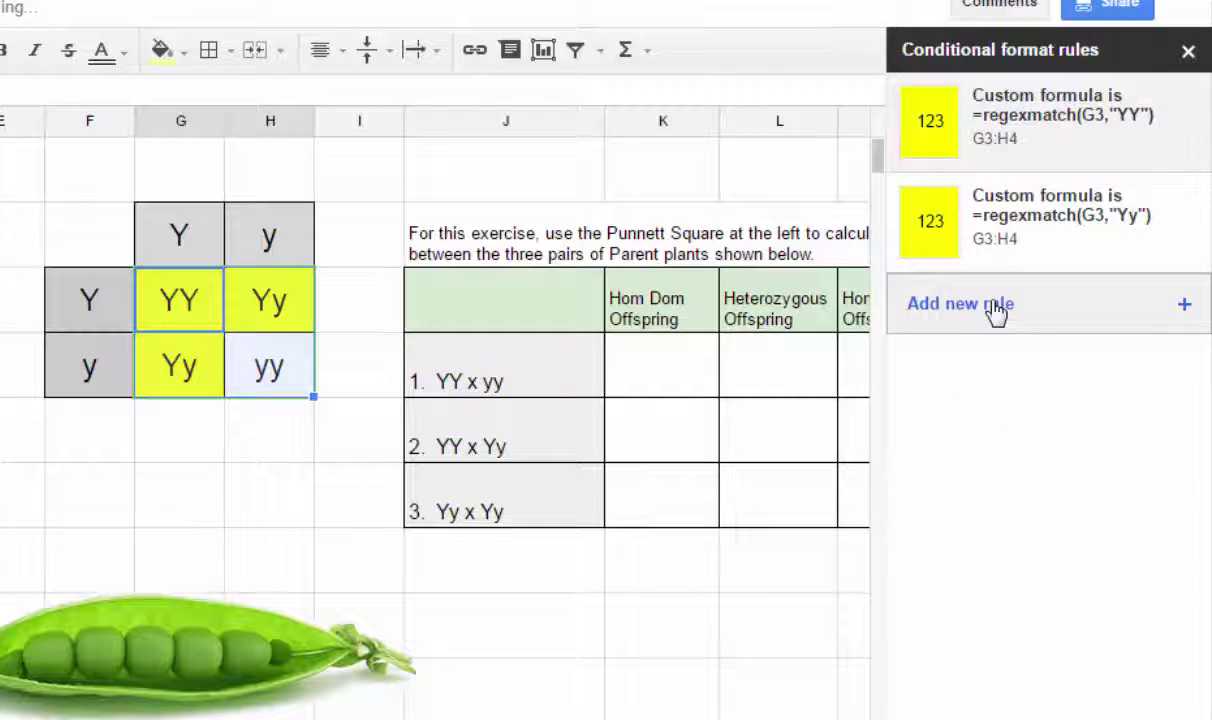
# Add a third conditional format rule for G3:H4 with the condition Custom formula is
pyautogui.click(997, 311)
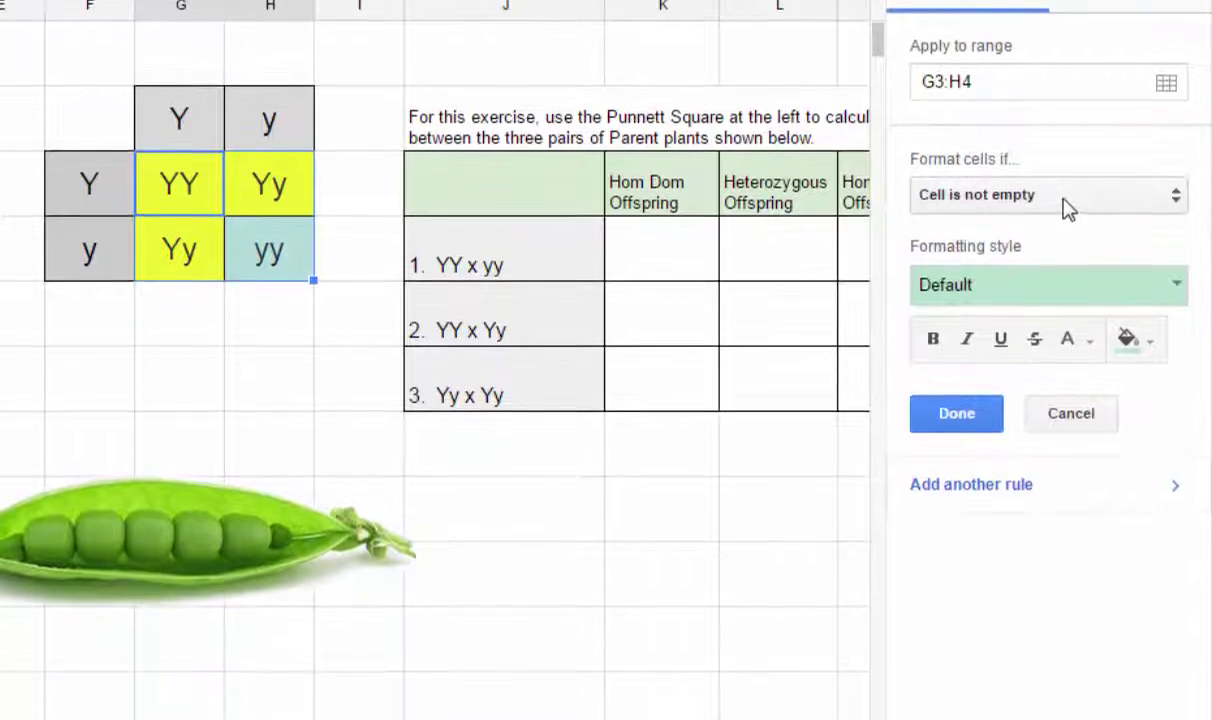
pyautogui.click(1068, 207)
pyautogui.scroll(-1, 1068, 530)
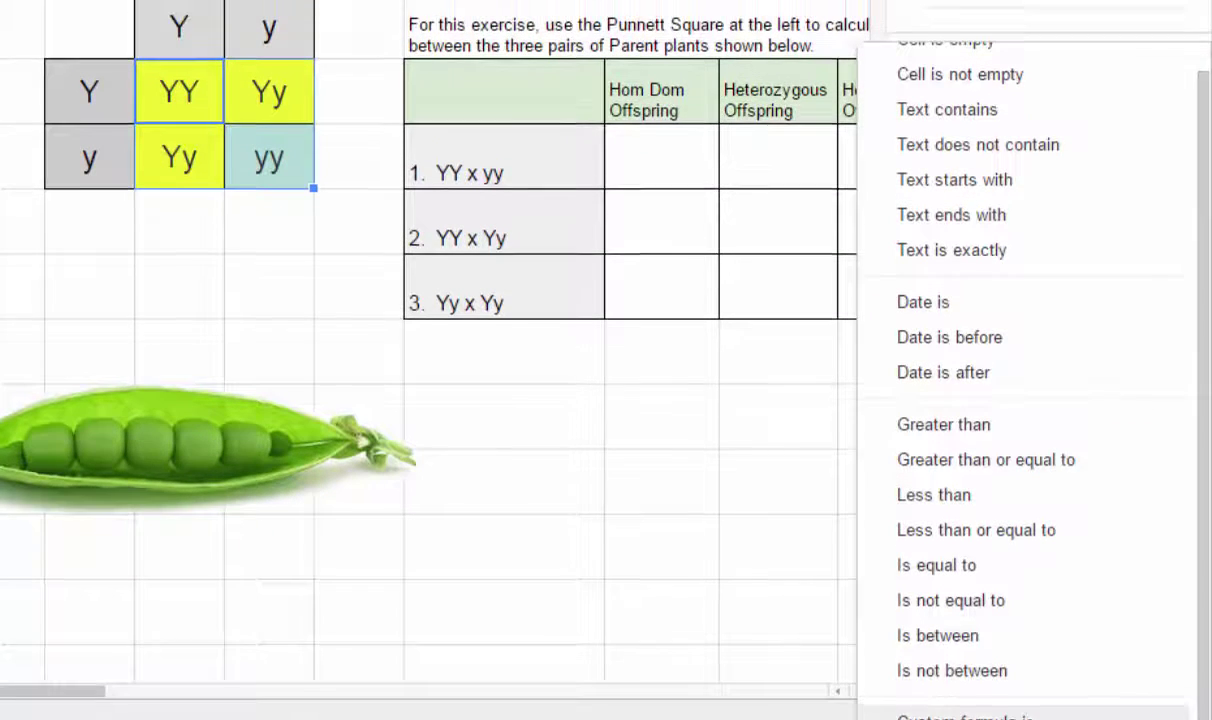
pyautogui.click(965, 716)
# Enter =regexmatch(G3,"yy") as the third rule's custom formula
pyautogui.click(955, 147)
pyautogui.write('=regexmatch')
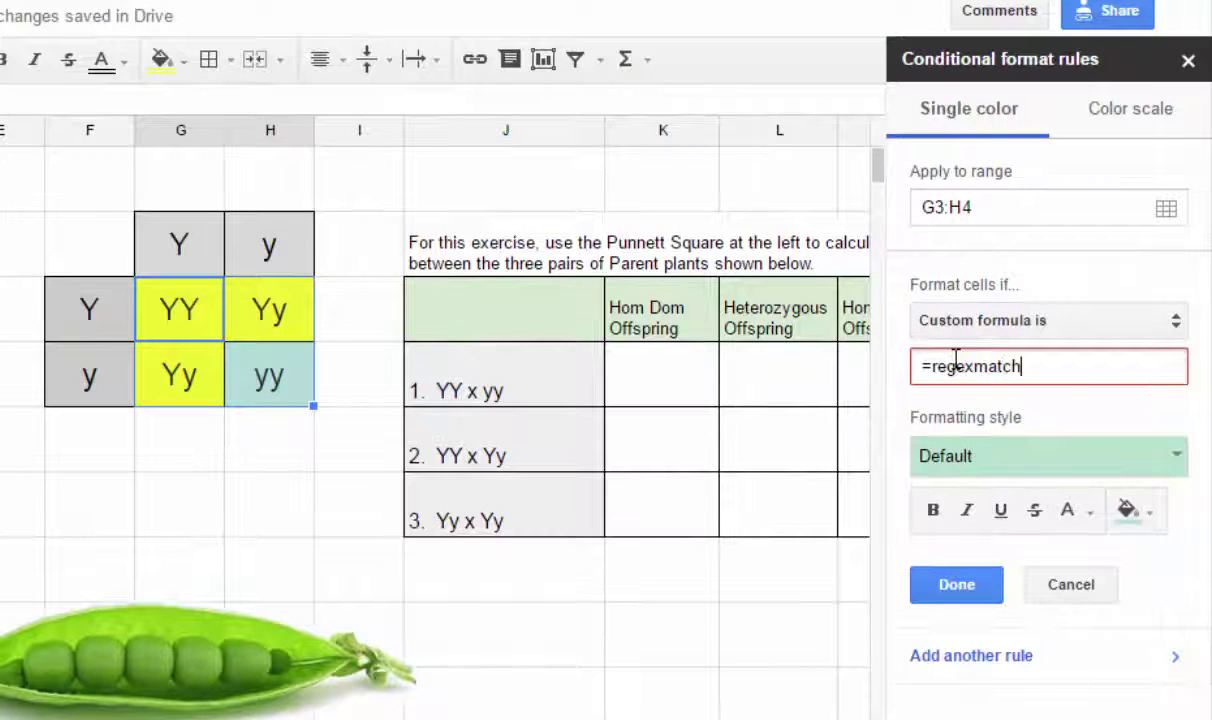
pyautogui.write('(G')
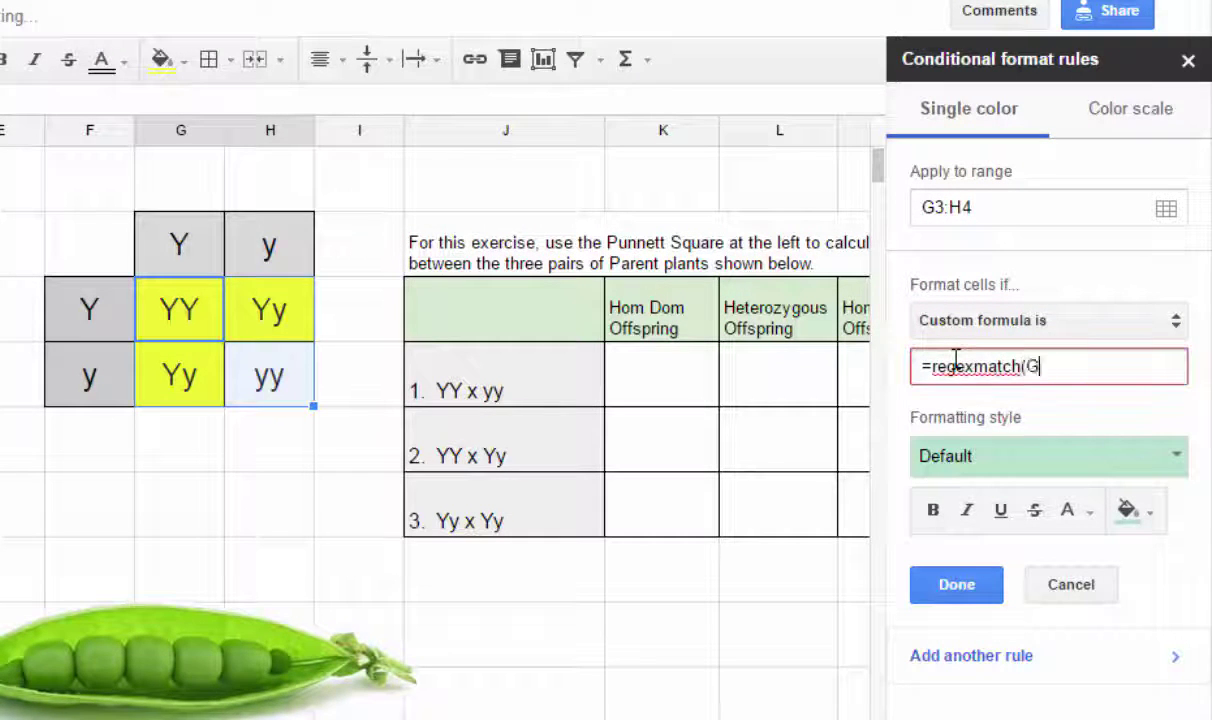
pyautogui.write('3,"yy')
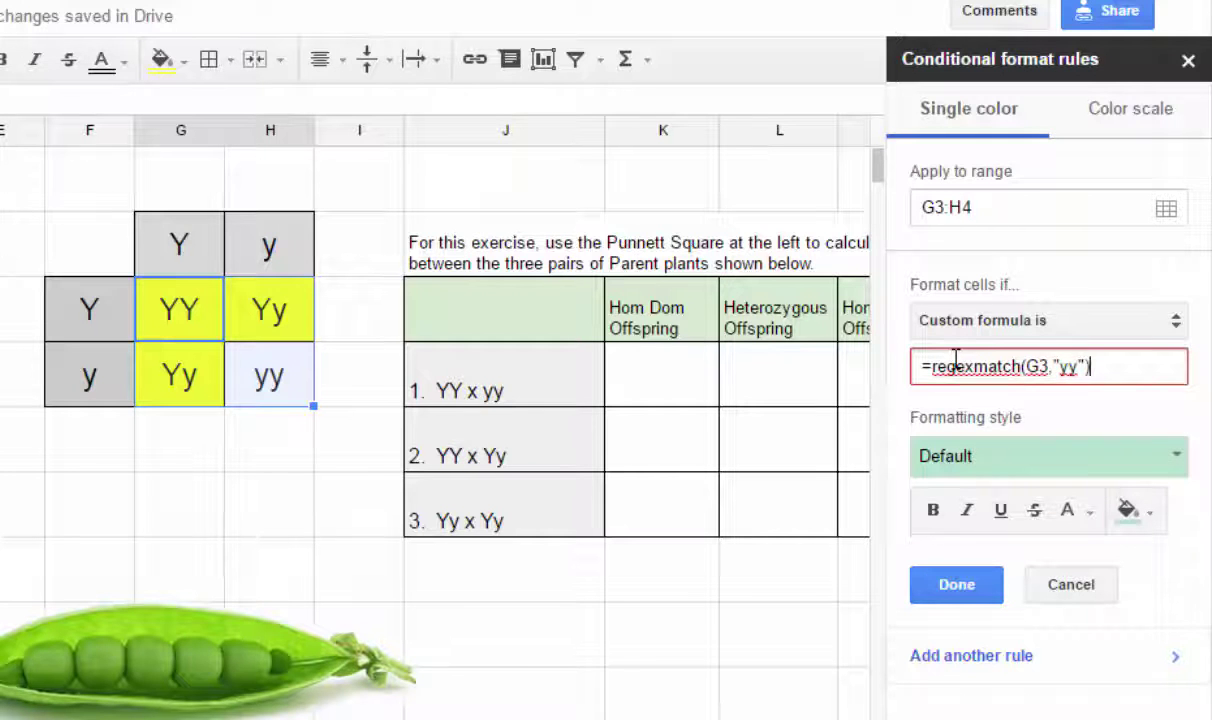
# Give the yy rule a bright green fill and save it
pyautogui.click(1150, 518)
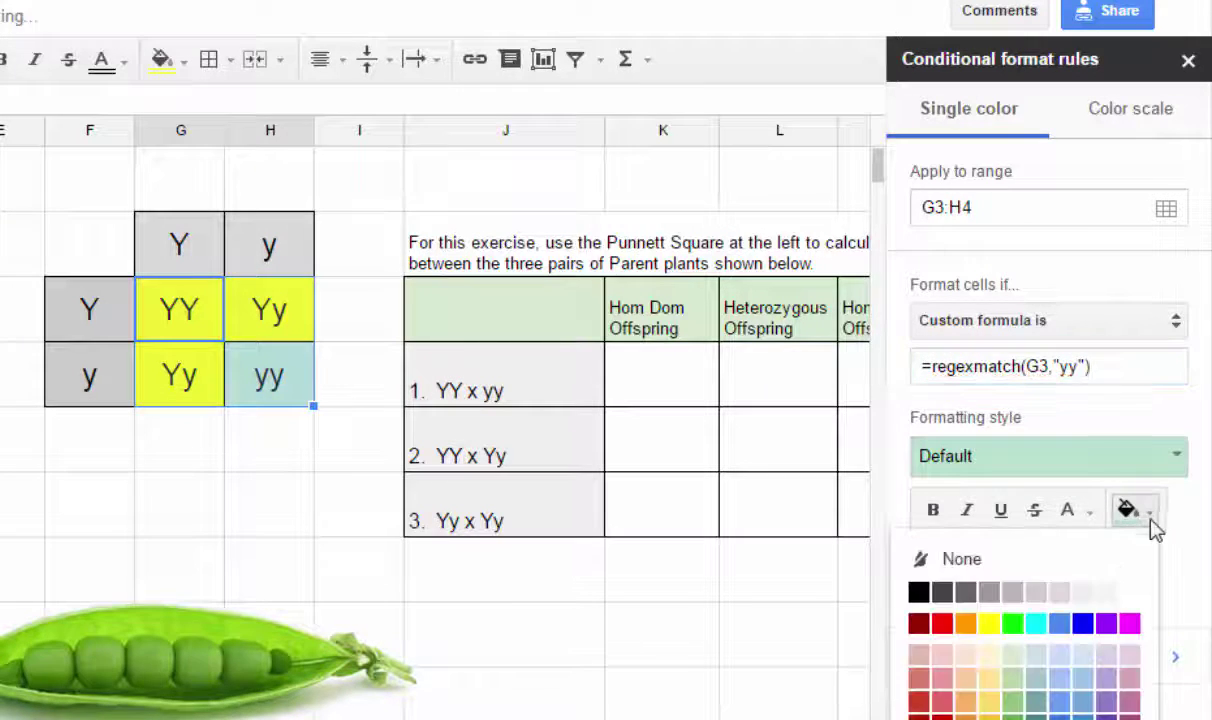
pyautogui.click(1012, 624)
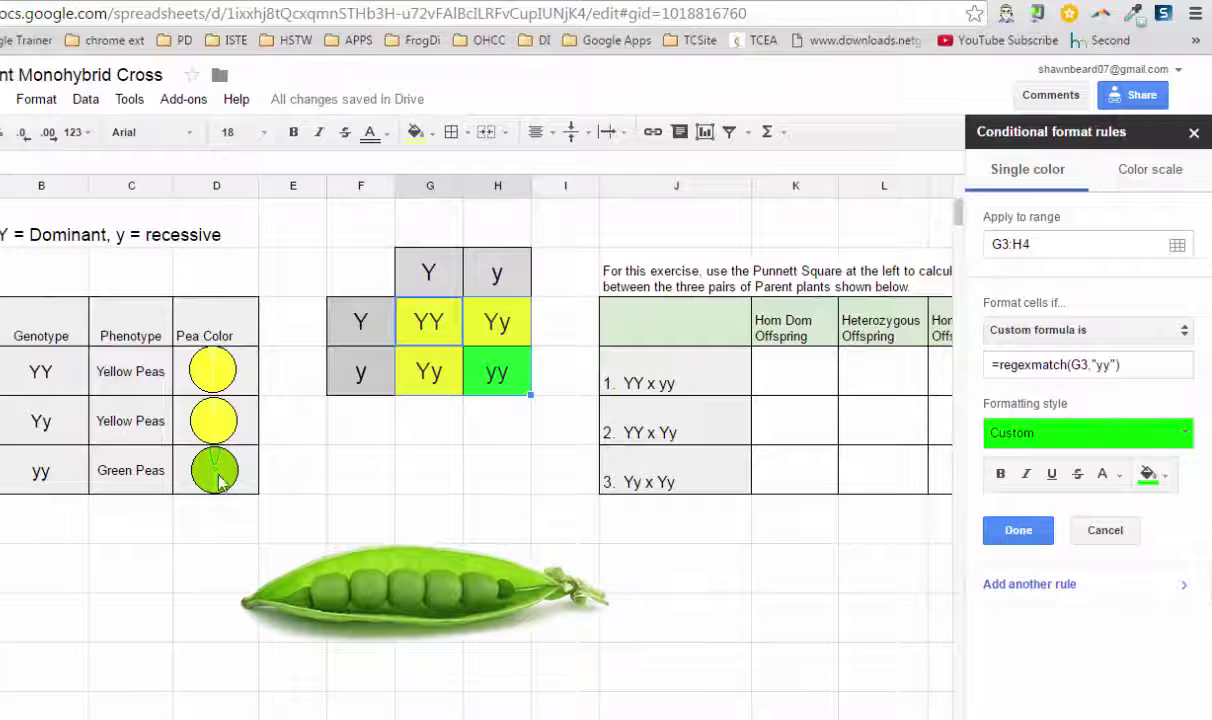
pyautogui.click(1016, 530)
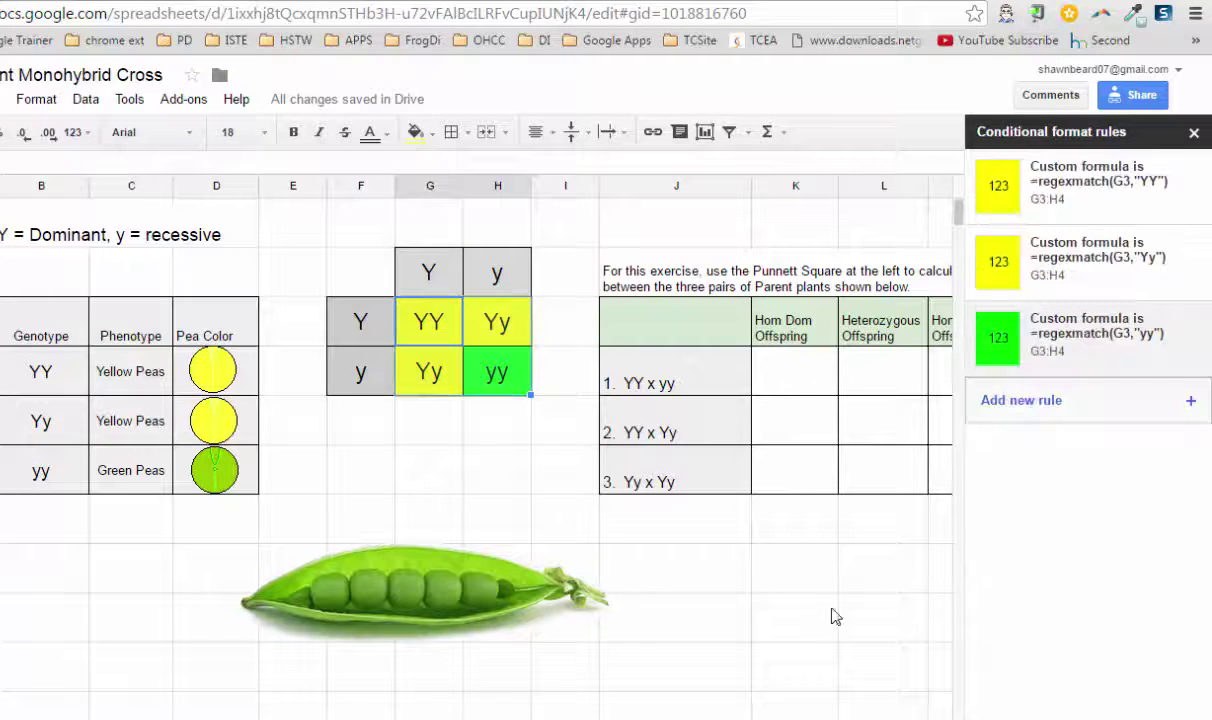
# Enter yy in cells G3, G4 and H3 to test the green yy rule
pyautogui.click(428, 330)
pyautogui.write('yy')
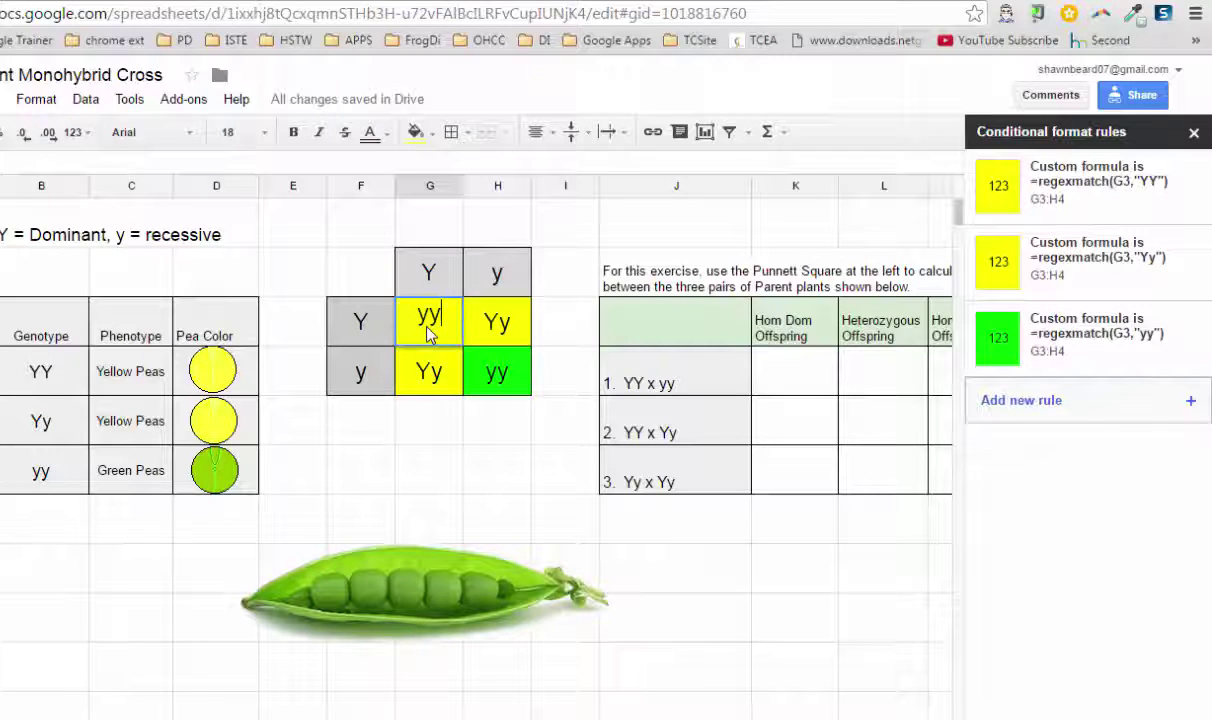
pyautogui.press('Return')
pyautogui.write('yy')
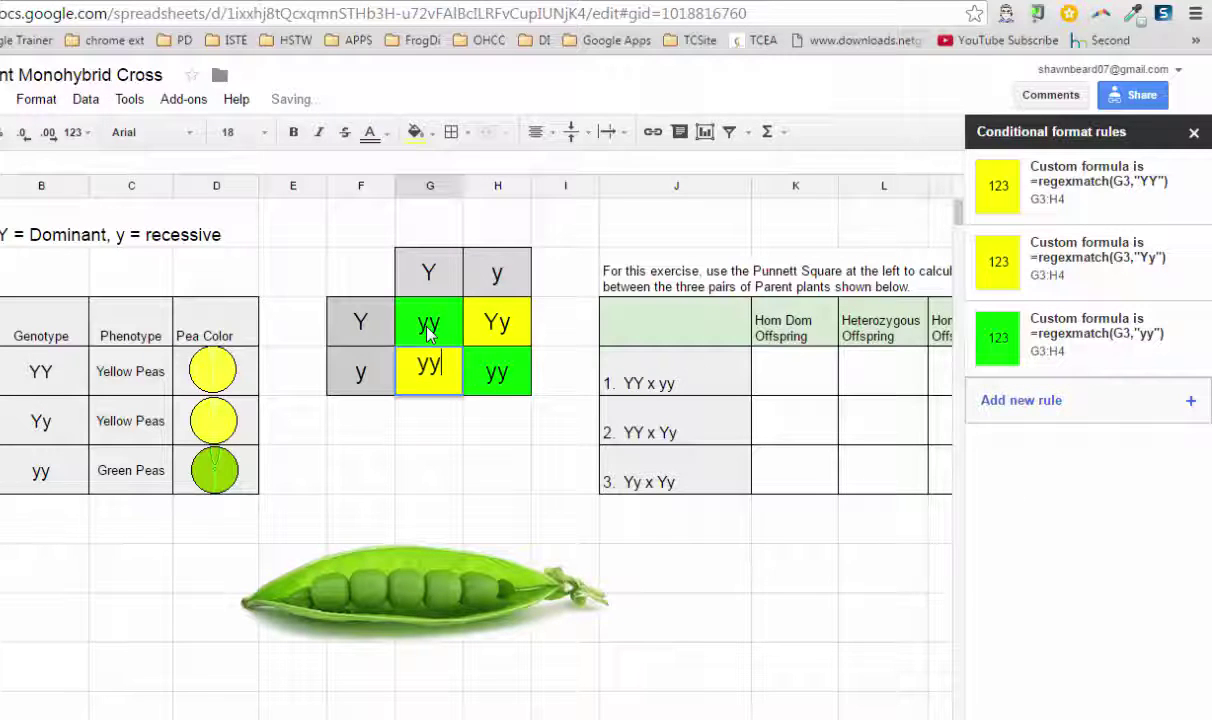
pyautogui.press('Return')
pyautogui.click(428, 330)
pyautogui.press('Right')
pyautogui.write('yy')
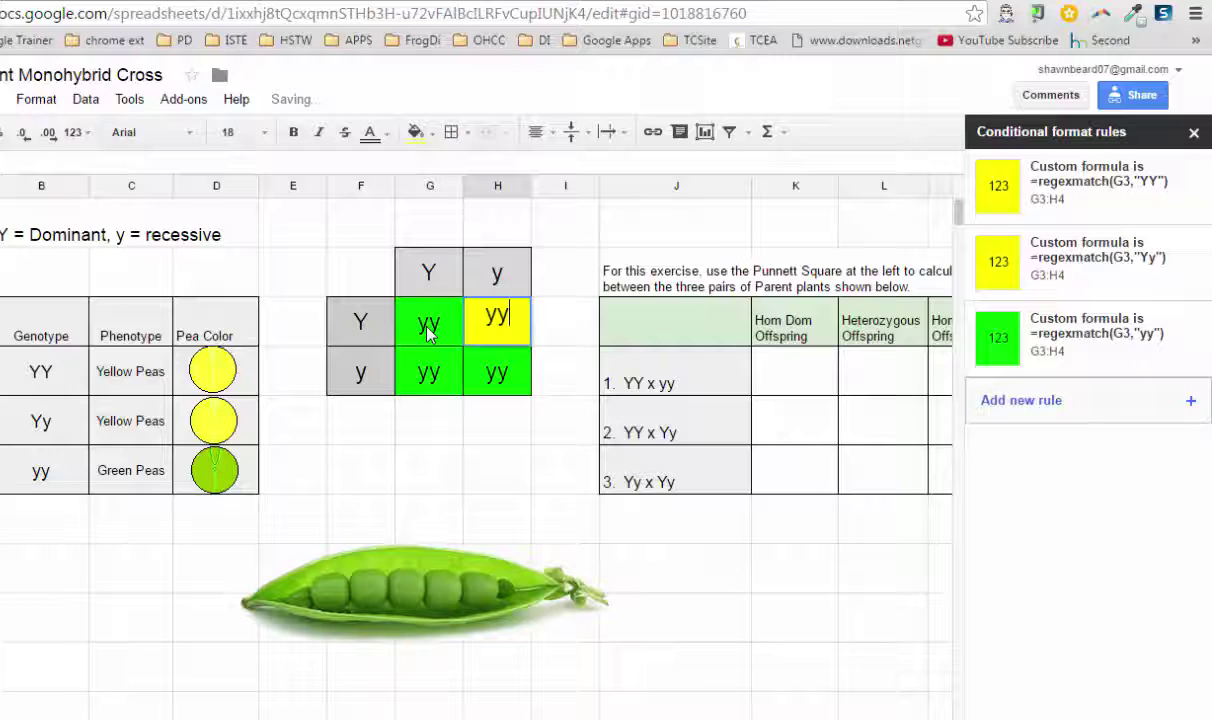
pyautogui.press('Return')
# Enter Yy in cell G3 to test the Yy rule
pyautogui.click(428, 330)
pyautogui.write('Yy')
pyautogui.press('Return')
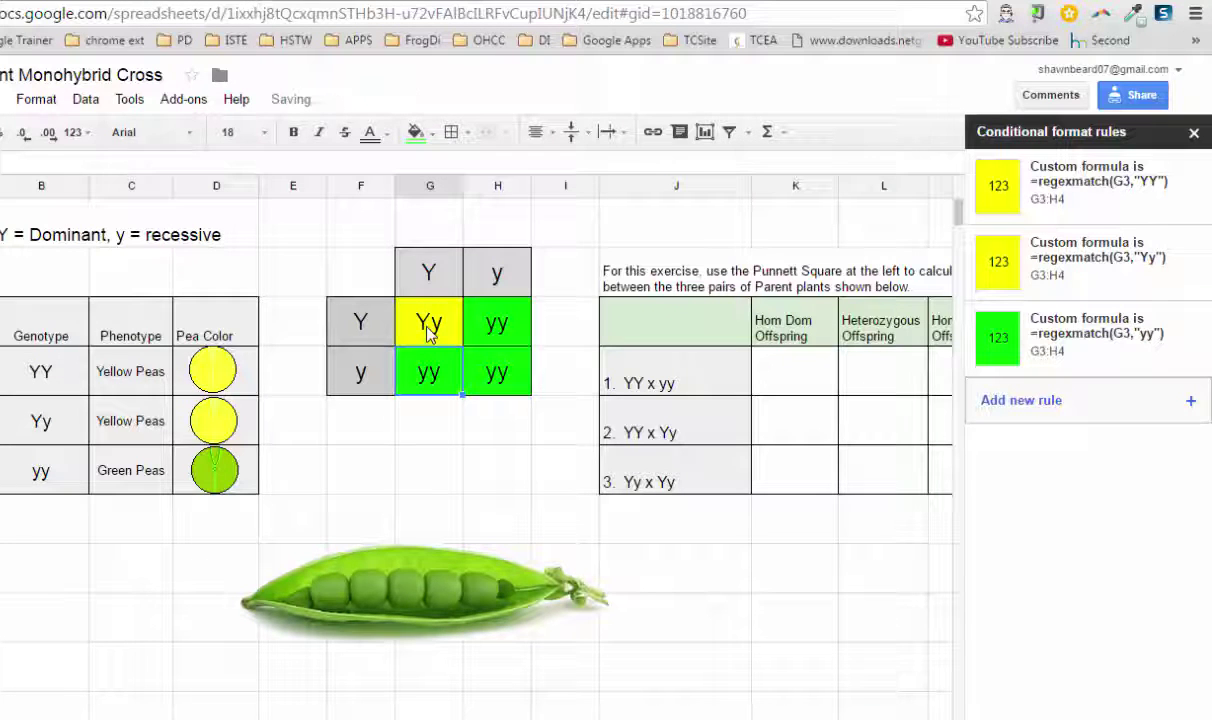
# Restore the Punnett square's original genotypes with YY in G3 and Yy in G4 and H3
pyautogui.click(429, 333)
pyautogui.write('YY')
pyautogui.press('Return')
pyautogui.write('Yy')
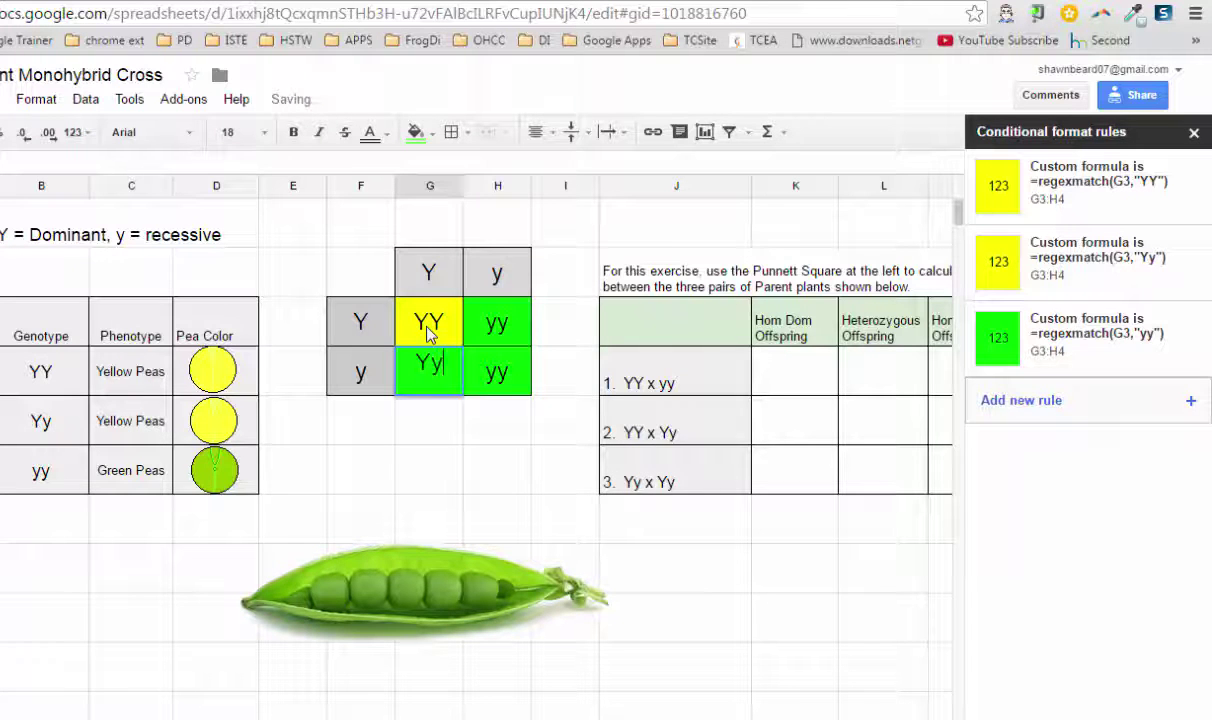
pyautogui.press('Tab')
pyautogui.press('Up')
pyautogui.write('Yy')
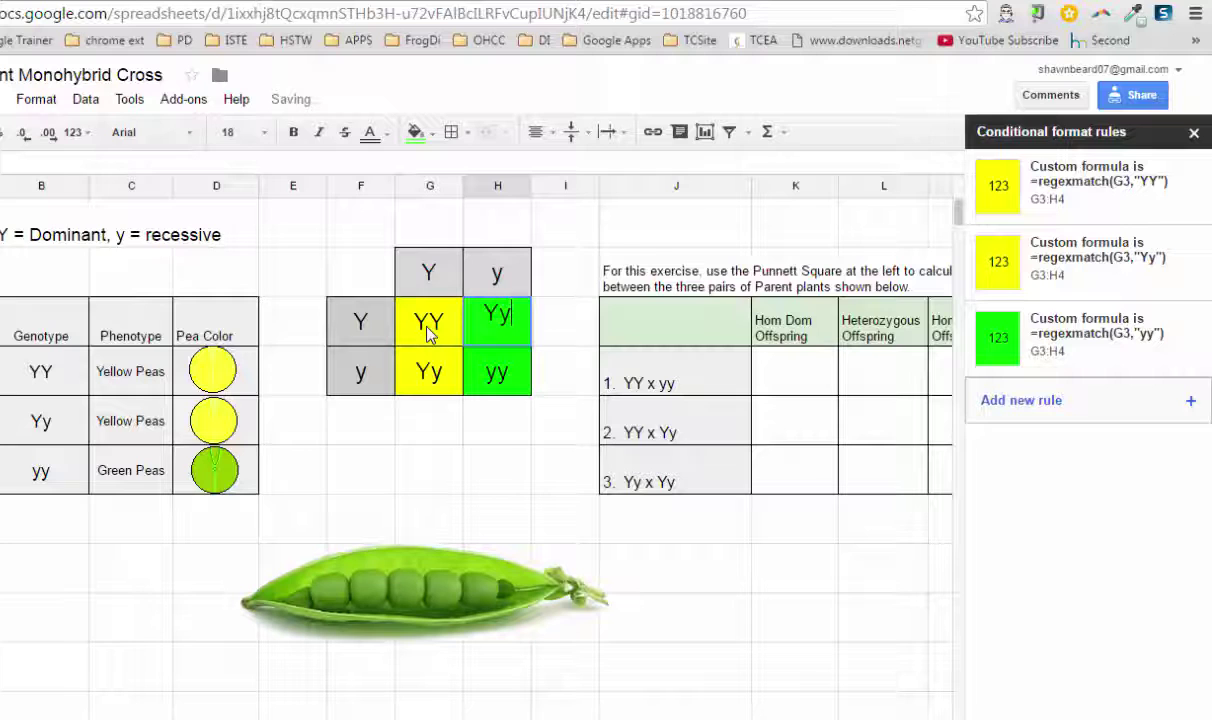
pyautogui.press('Return')
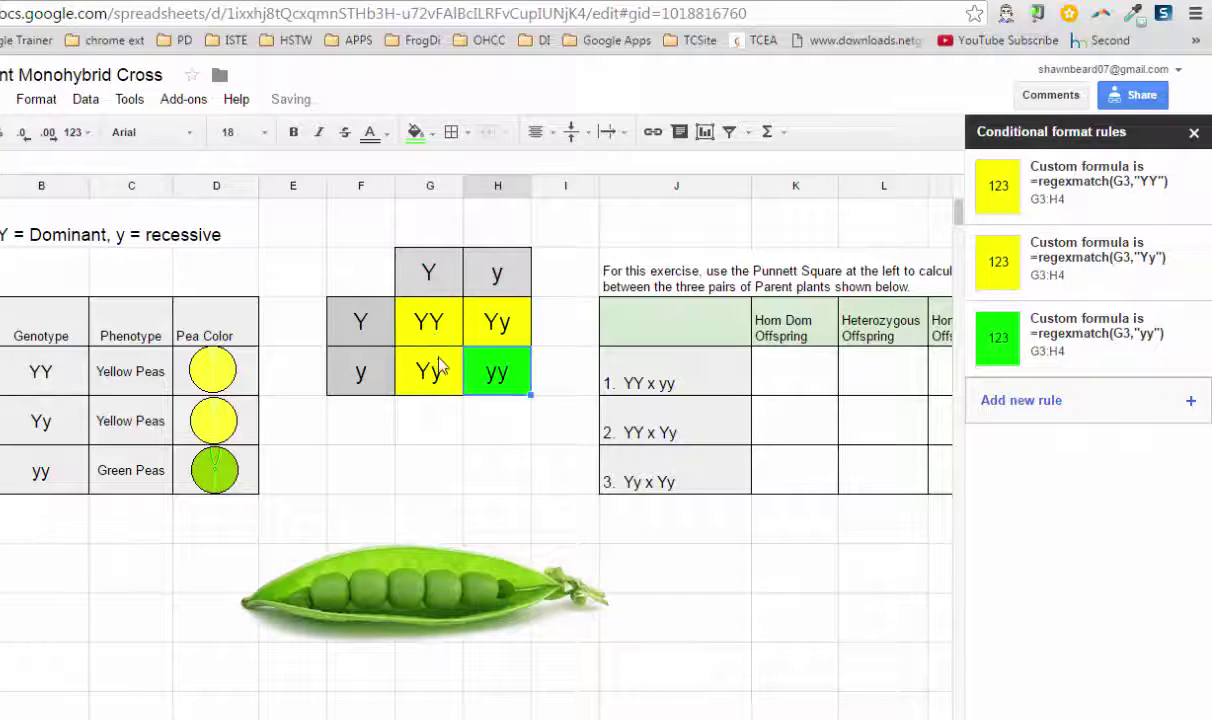